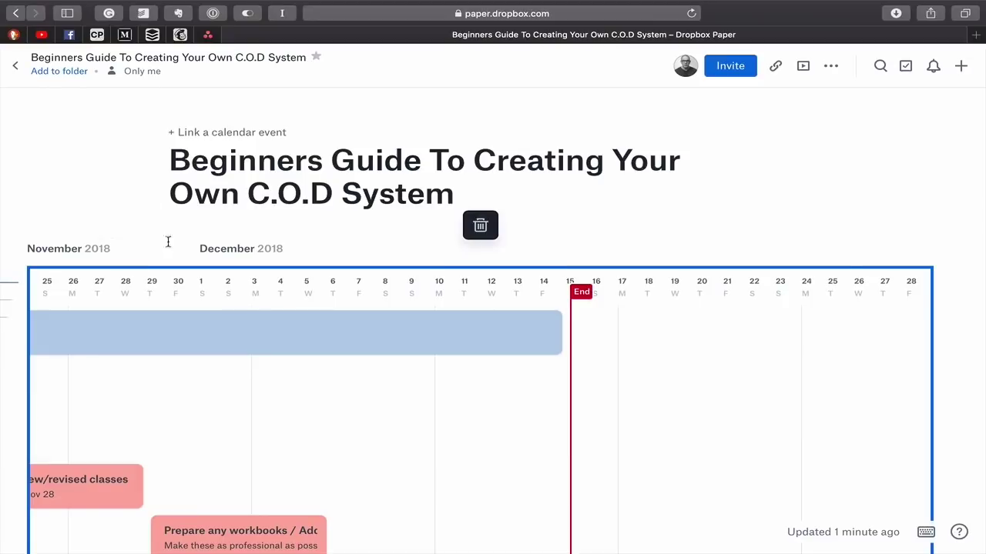
Review the course project document, examining the timeline from December back to October and the New Features checklist beneath it.
{"action": "scroll", "coordinate": [253, 337], "scroll_direction": "left", "scroll_amount": 10}
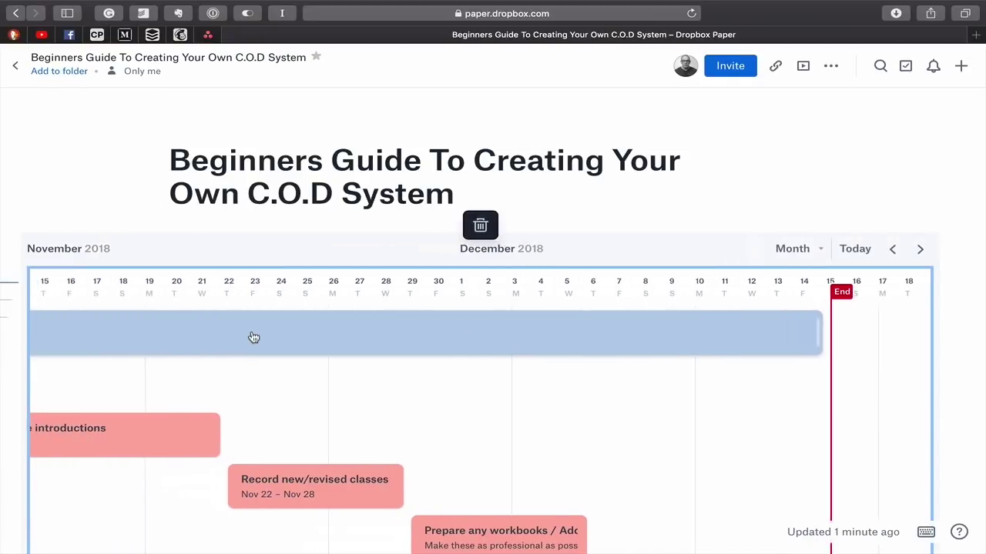
{"action": "scroll", "coordinate": [253, 338], "scroll_direction": "left", "scroll_amount": 10}
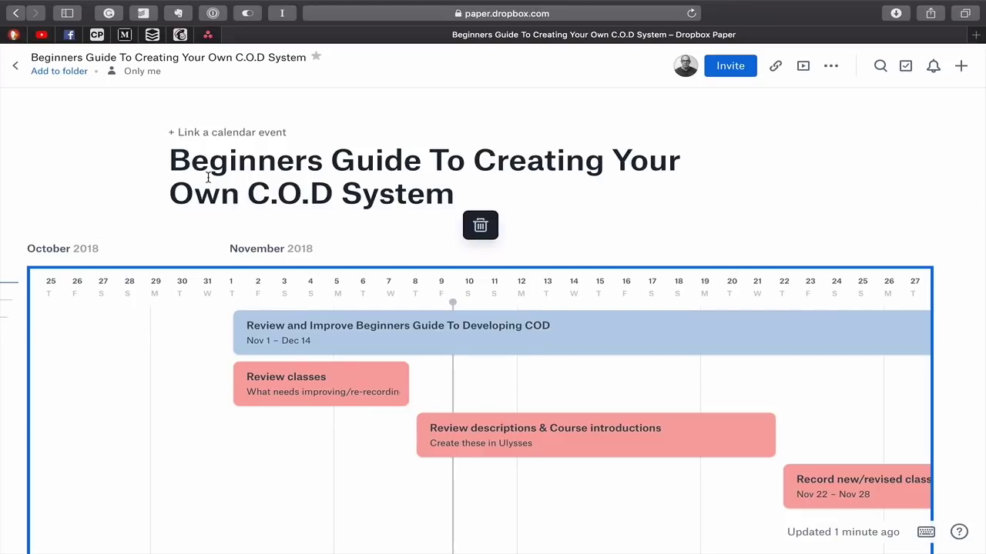
{"action": "scroll", "coordinate": [208, 179], "scroll_direction": "down", "scroll_amount": 10}
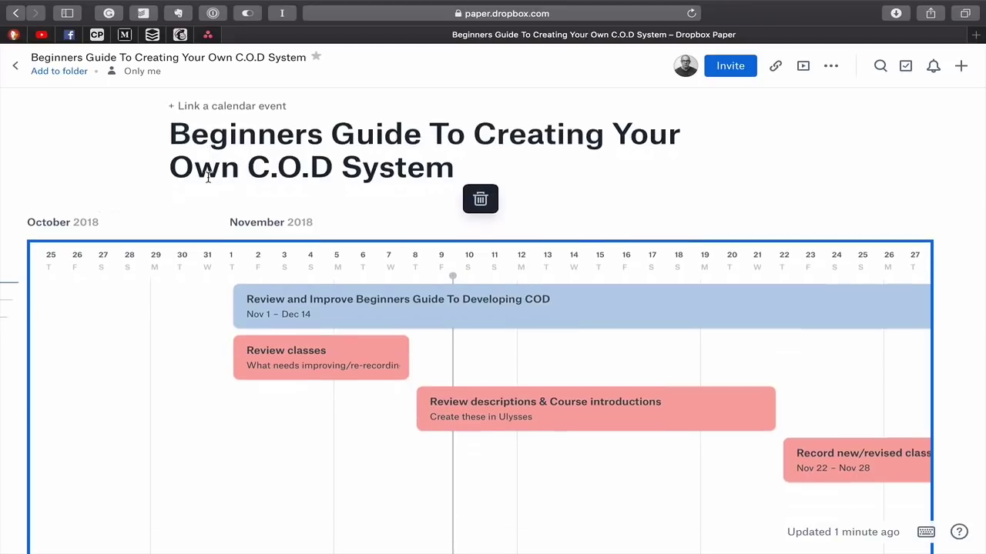
{"action": "scroll", "coordinate": [208, 182], "scroll_direction": "down", "scroll_amount": 2}
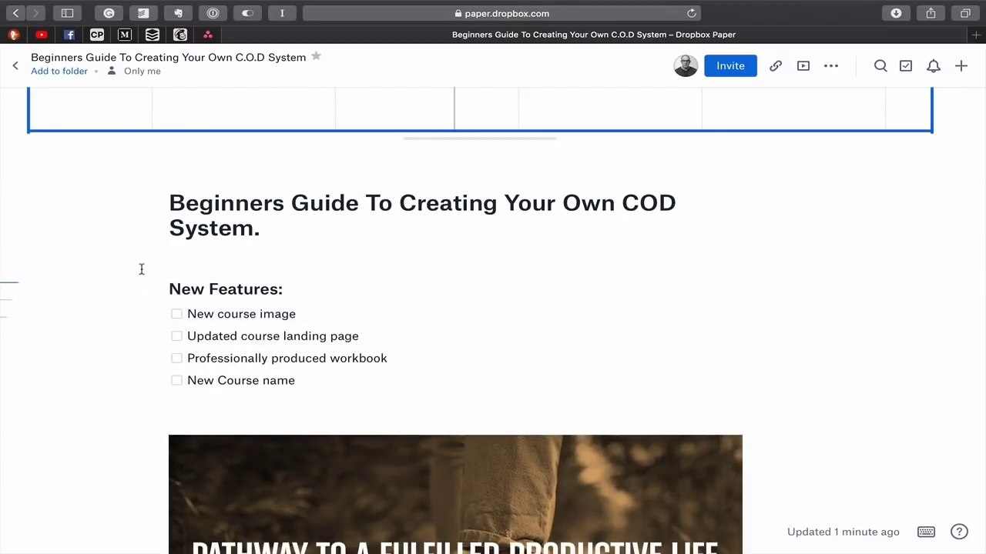
{"action": "scroll", "coordinate": [141, 270], "scroll_direction": "down", "scroll_amount": 8}
{"action": "scroll", "coordinate": [141, 270], "scroll_direction": "up", "scroll_amount": 10}
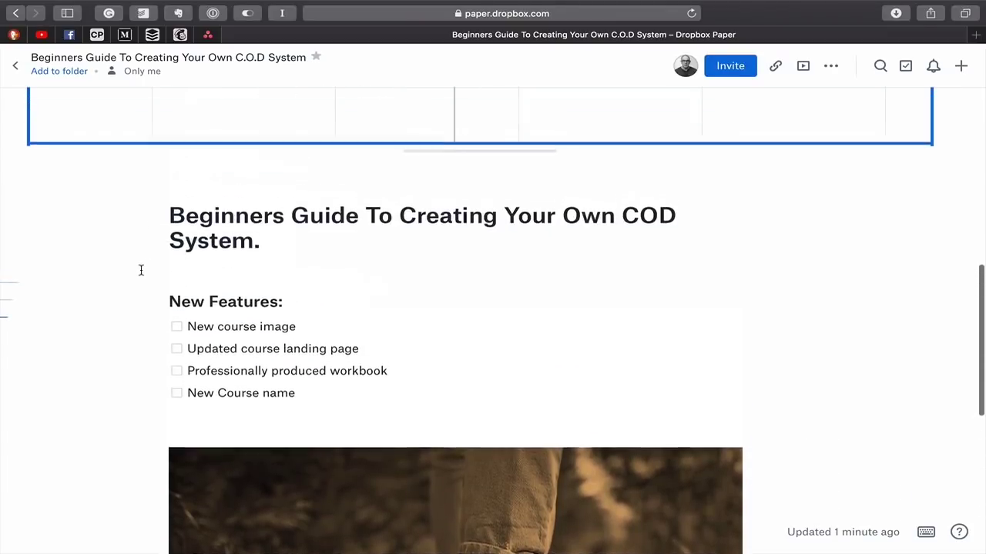
{"action": "scroll", "coordinate": [141, 269], "scroll_direction": "down", "scroll_amount": 1}
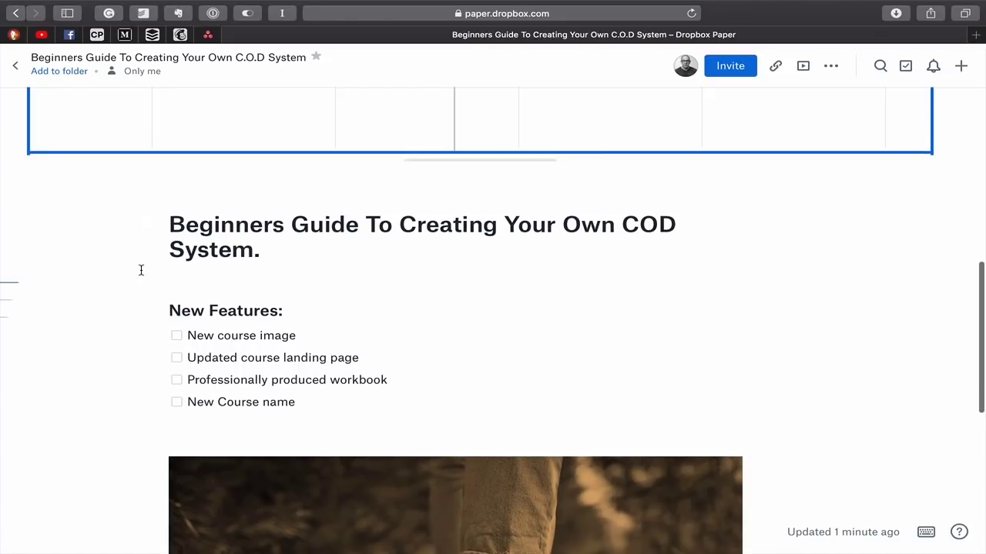
{"action": "scroll", "coordinate": [141, 269], "scroll_direction": "up", "scroll_amount": 12}
{"action": "scroll", "coordinate": [141, 270], "scroll_direction": "up", "scroll_amount": 2}
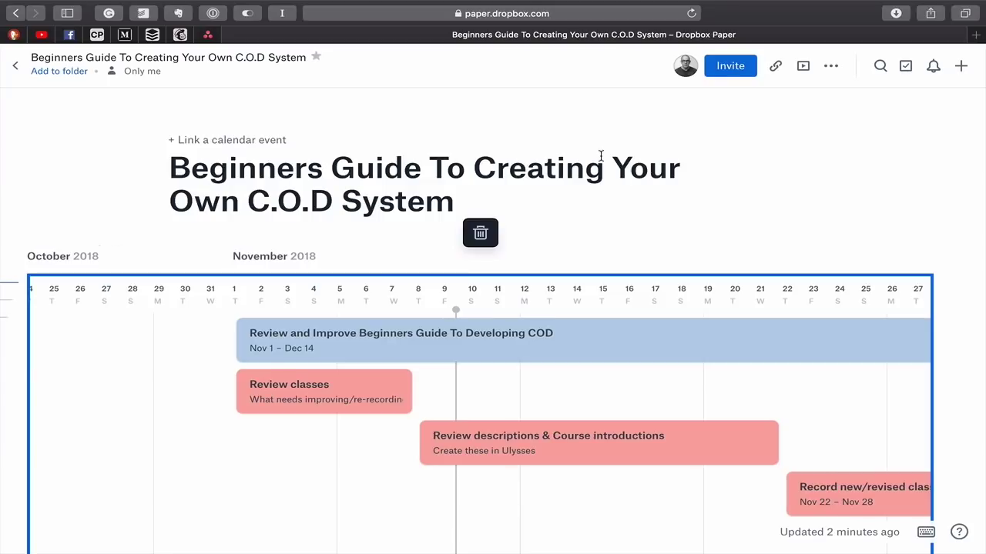
Examine the project timeline's task bars from the class review in November through the landing page design in December.
{"action": "scroll", "coordinate": [345, 185], "scroll_direction": "down", "scroll_amount": 1}
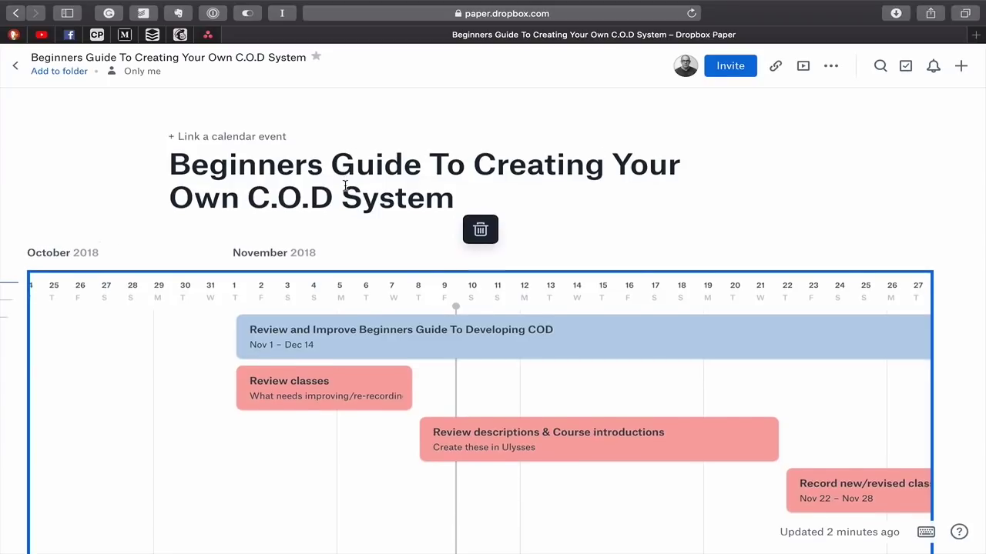
{"action": "scroll", "coordinate": [345, 188], "scroll_direction": "down", "scroll_amount": 4}
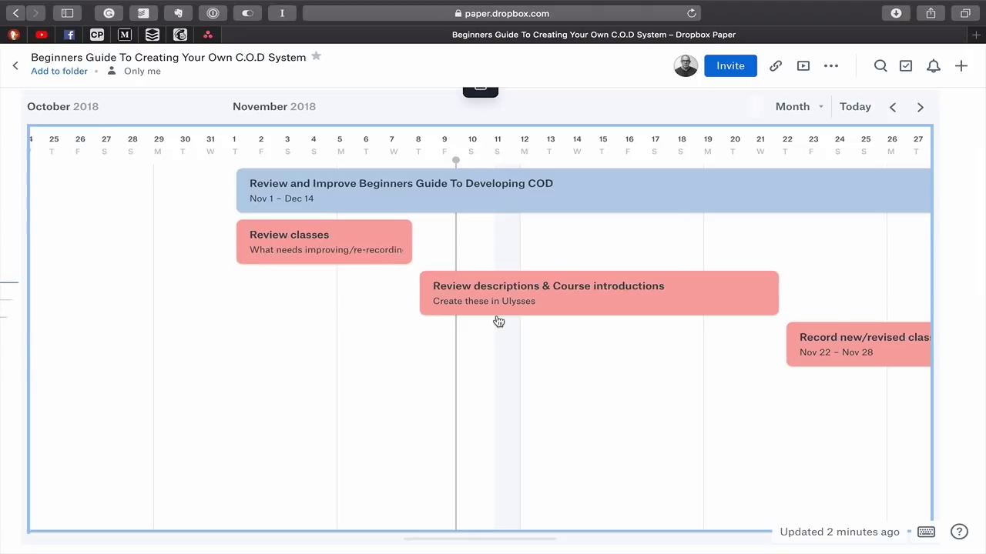
{"action": "scroll", "coordinate": [498, 321], "scroll_direction": "right", "scroll_amount": 15}
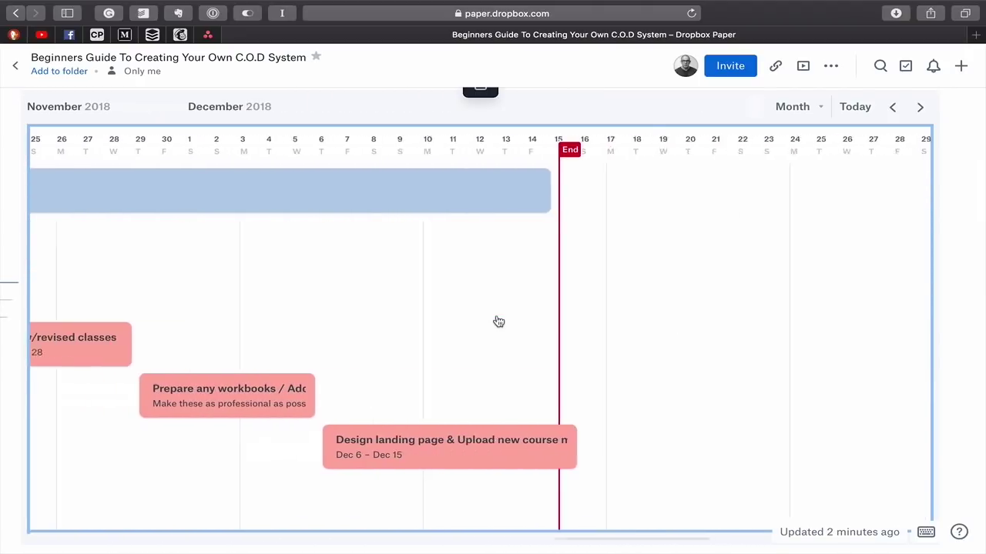
{"action": "scroll", "coordinate": [499, 321], "scroll_direction": "left", "scroll_amount": 15}
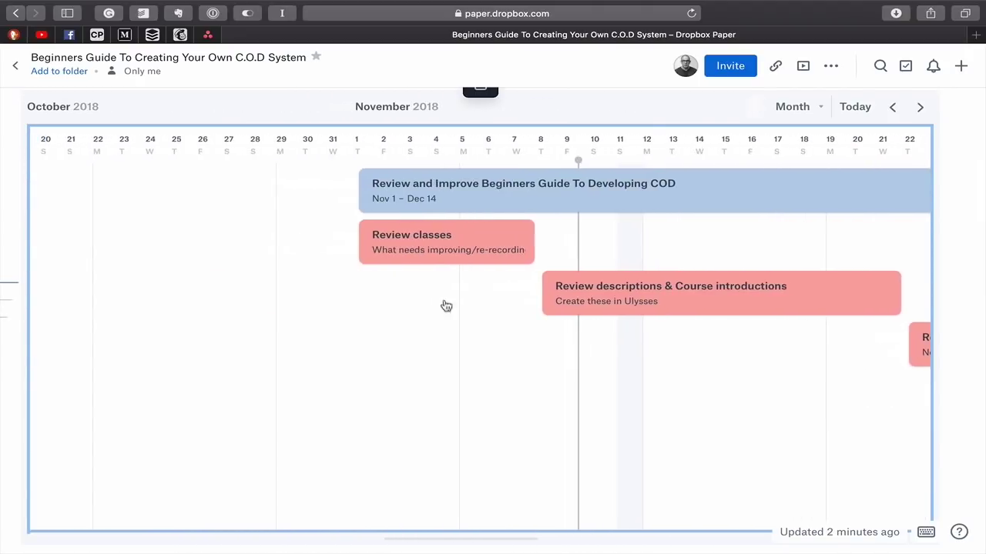
{"action": "scroll", "coordinate": [508, 205], "scroll_direction": "right", "scroll_amount": 7}
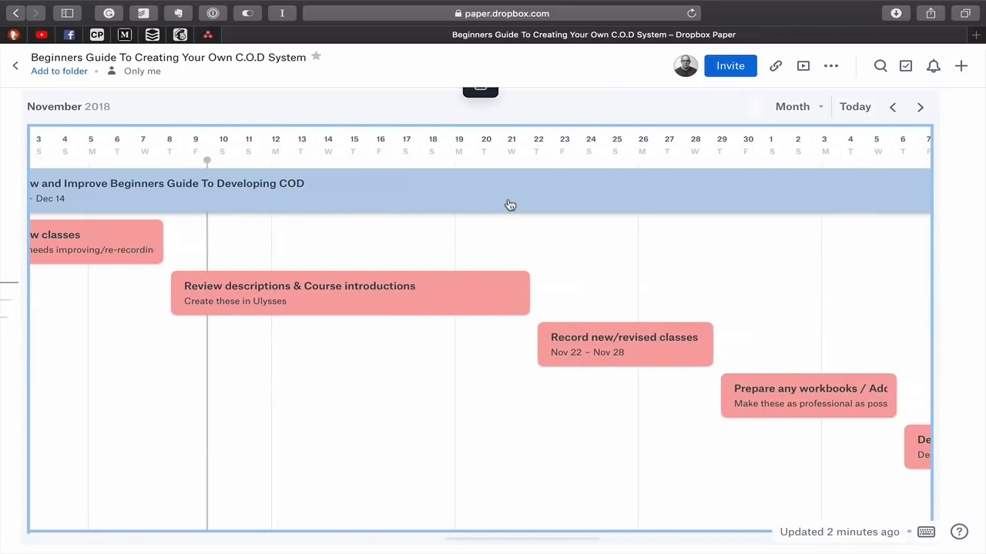
{"action": "scroll", "coordinate": [508, 205], "scroll_direction": "up", "scroll_amount": 4}
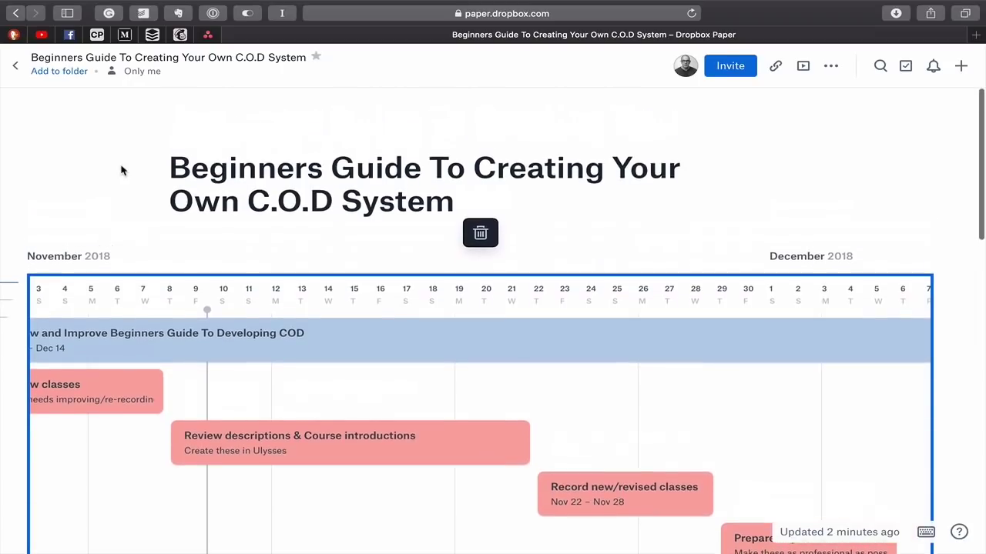
{"action": "scroll", "coordinate": [121, 171], "scroll_direction": "down", "scroll_amount": 10}
{"action": "scroll", "coordinate": [121, 170], "scroll_direction": "up", "scroll_amount": 10}
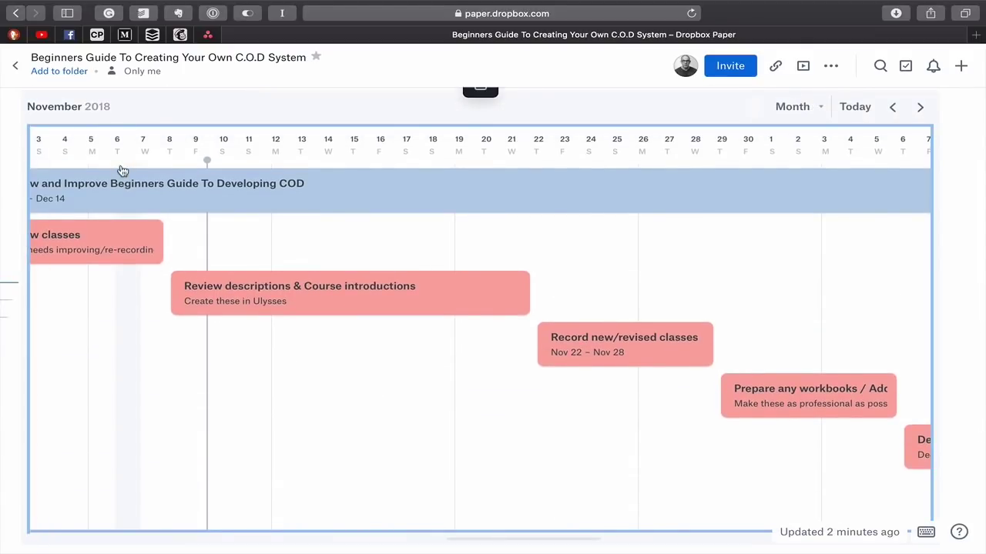
Switch to Evernote and open the Project Planner template note from the list of all notes.
{"action": "key", "text": "ctrl+Right"}
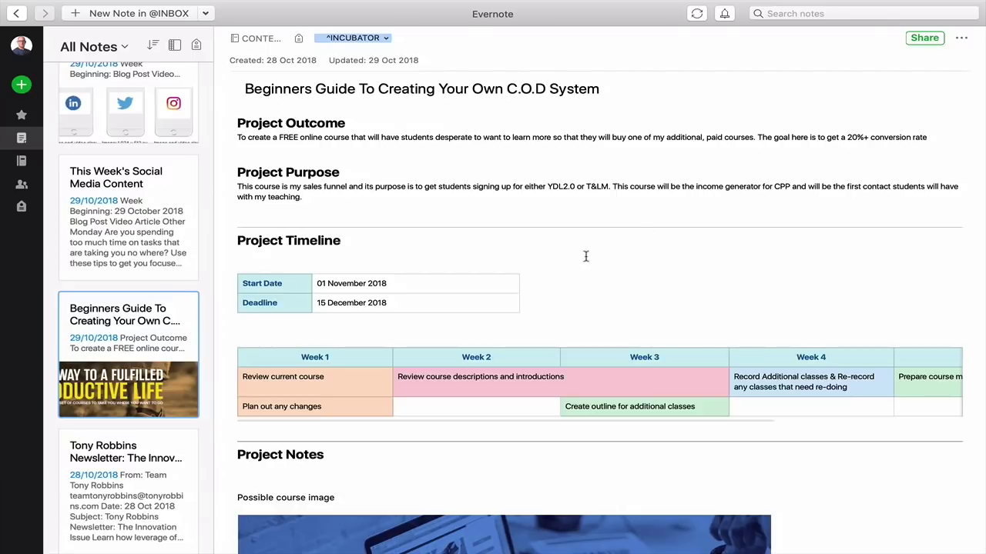
{"action": "scroll", "coordinate": [125, 330], "scroll_direction": "up", "scroll_amount": 5}
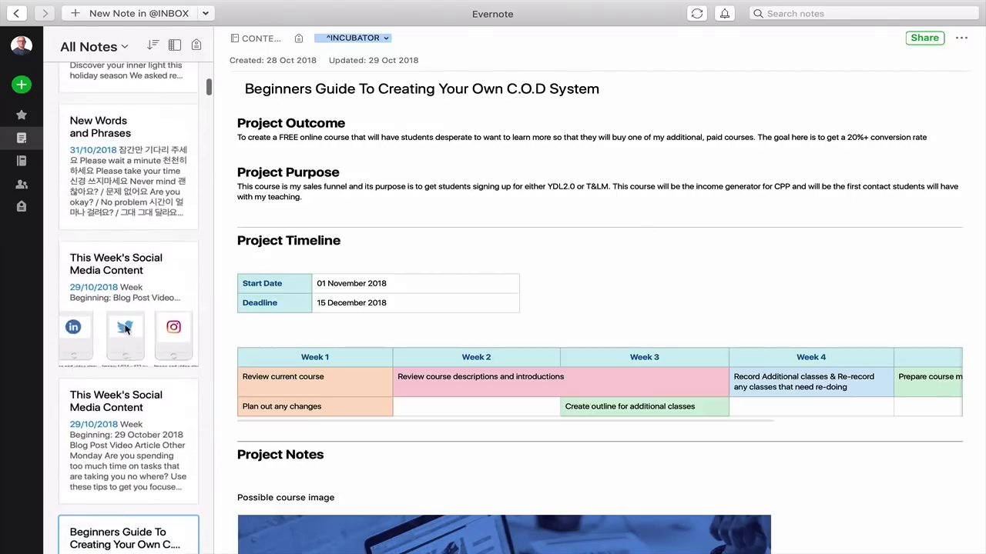
{"action": "scroll", "coordinate": [125, 329], "scroll_direction": "down", "scroll_amount": 8}
{"action": "scroll", "coordinate": [125, 330], "scroll_direction": "down", "scroll_amount": 10}
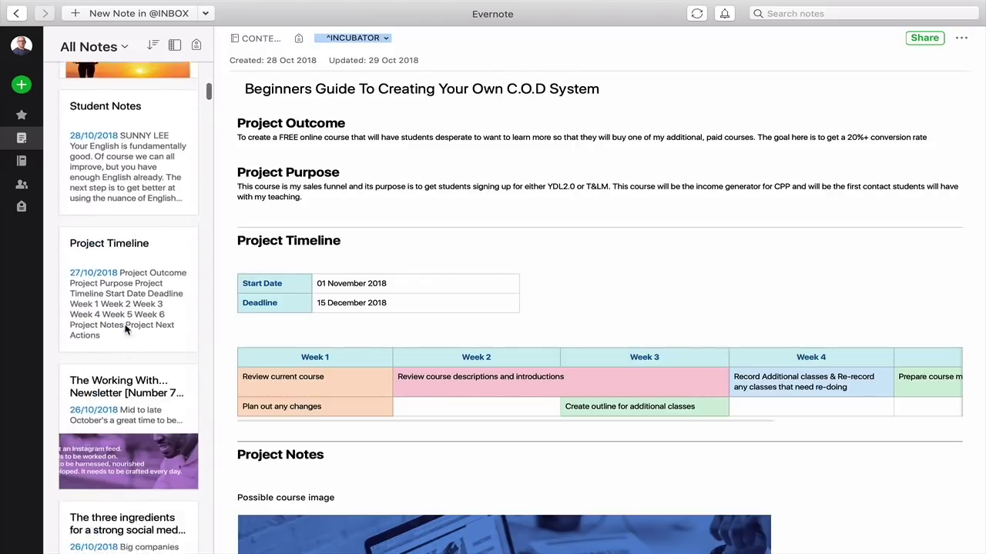
{"action": "scroll", "coordinate": [125, 330], "scroll_direction": "up", "scroll_amount": 15}
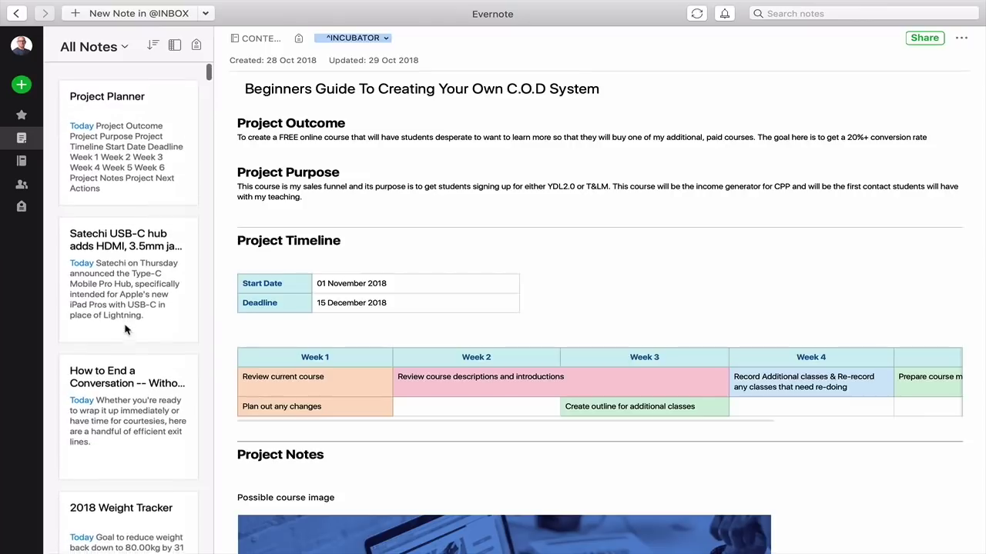
{"action": "left_click", "coordinate": [129, 167]}
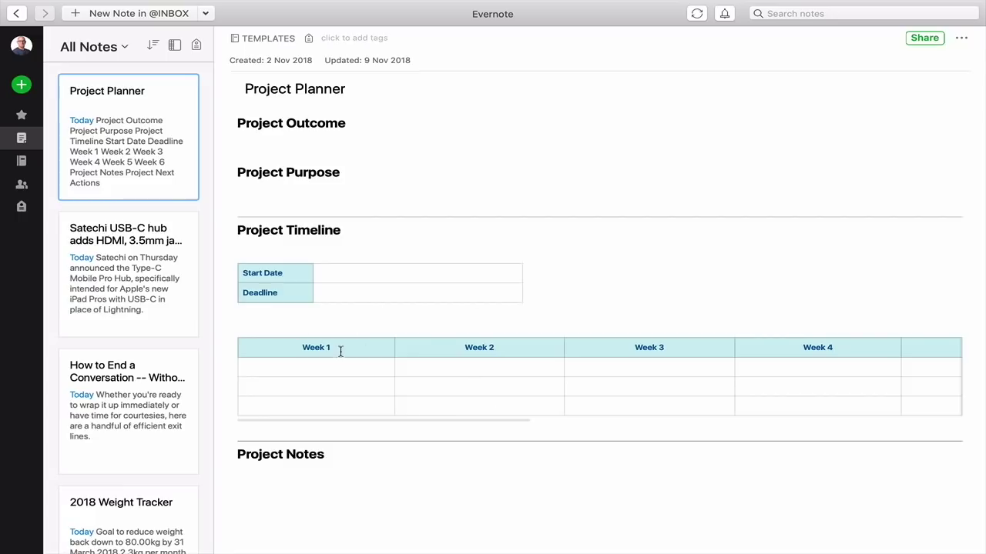
Examine the weekly columns of the blank Project Timeline table, from Week 1 to Week 6.
{"action": "scroll", "coordinate": [516, 375], "scroll_direction": "right", "scroll_amount": 5}
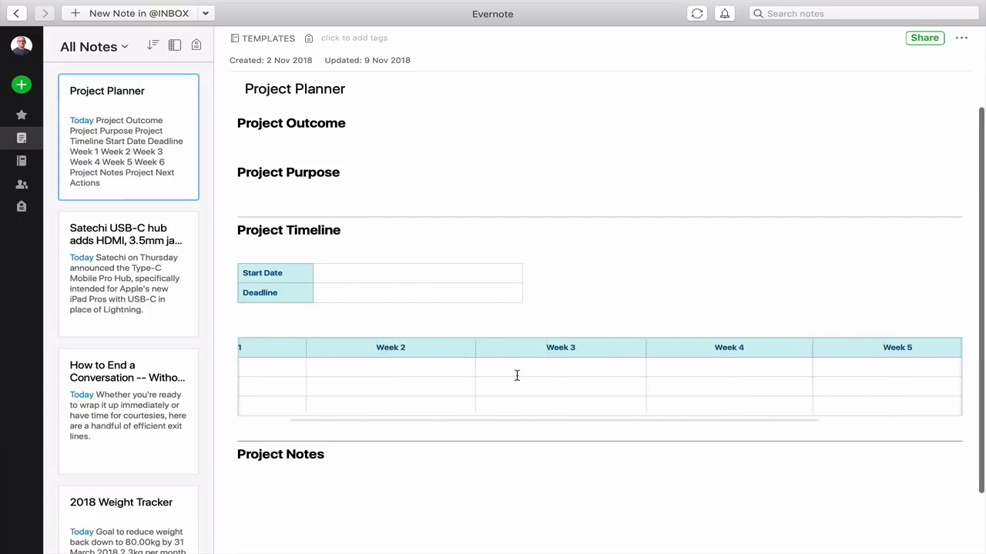
{"action": "scroll", "coordinate": [517, 375], "scroll_direction": "left", "scroll_amount": 5}
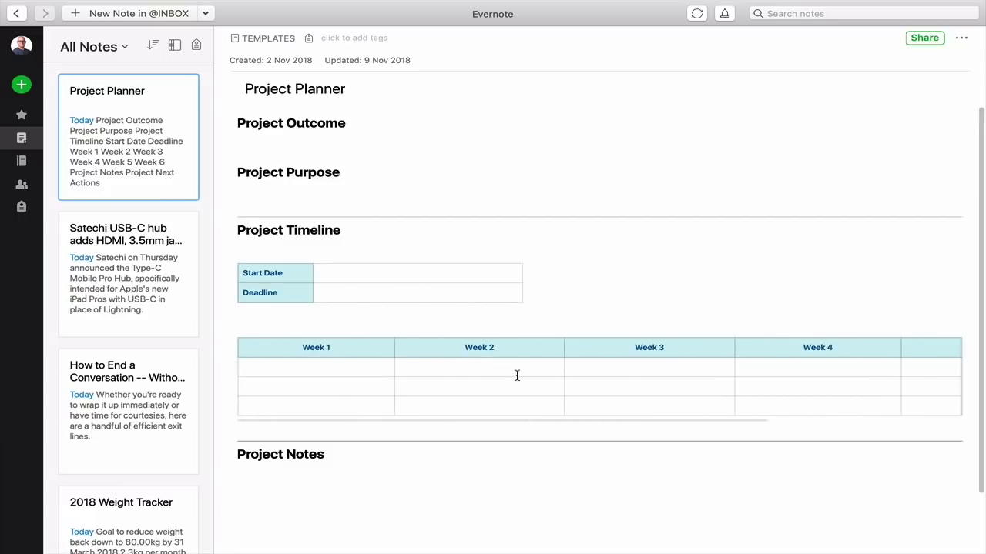
{"action": "scroll", "coordinate": [517, 375], "scroll_direction": "right", "scroll_amount": 5}
{"action": "scroll", "coordinate": [517, 375], "scroll_direction": "left", "scroll_amount": 5}
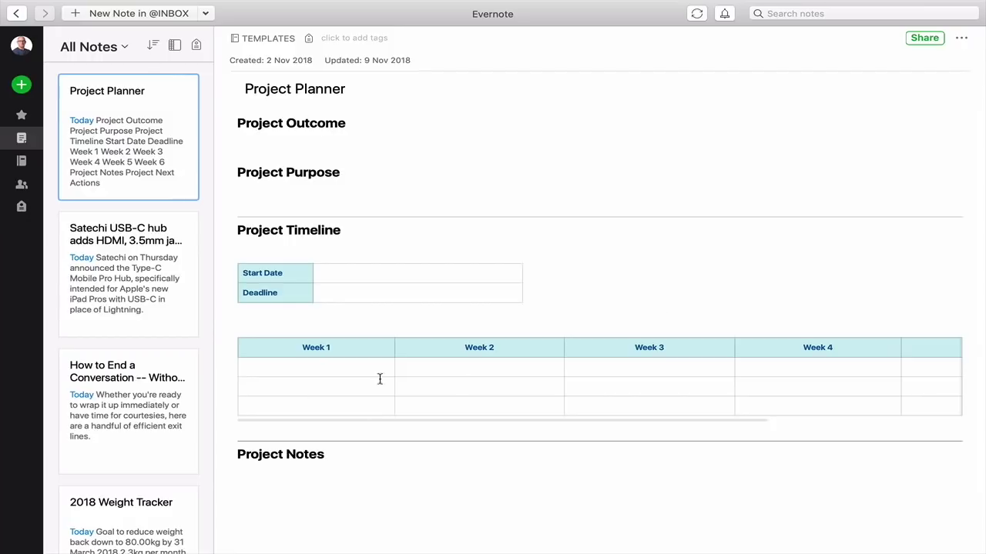
{"action": "scroll", "coordinate": [504, 368], "scroll_direction": "right", "scroll_amount": 5}
{"action": "scroll", "coordinate": [503, 370], "scroll_direction": "left", "scroll_amount": 5}
{"action": "scroll", "coordinate": [504, 369], "scroll_direction": "right", "scroll_amount": 5}
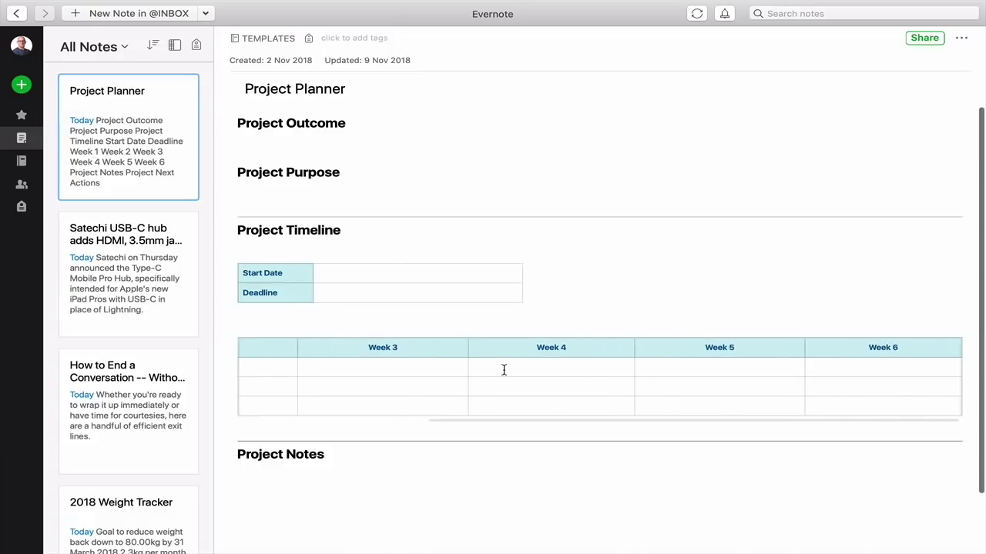
{"action": "scroll", "coordinate": [492, 362], "scroll_direction": "left", "scroll_amount": 1}
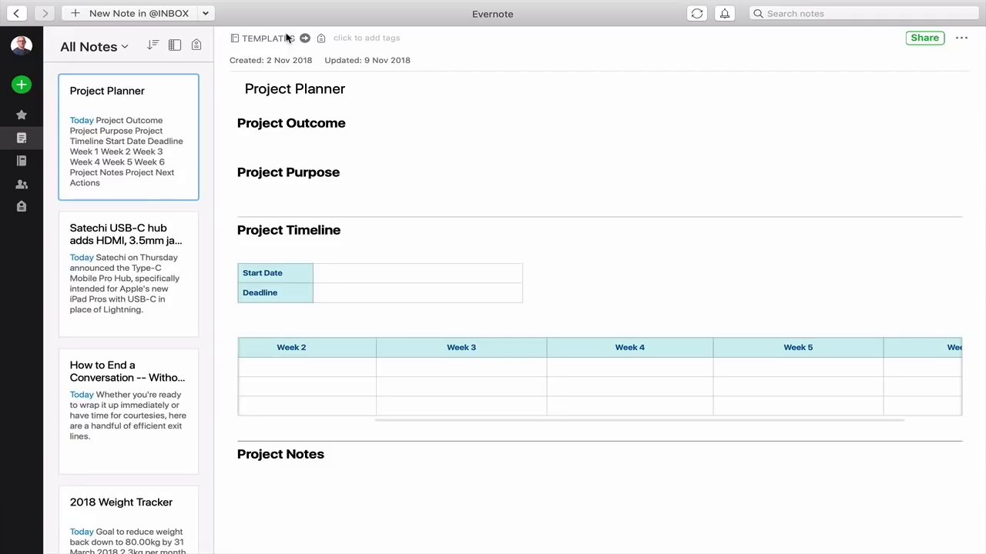
Find and open the Beginners Guide To Creating Your Own C.O.D System note dated 29/10/2018.
{"action": "scroll", "coordinate": [132, 262], "scroll_direction": "down", "scroll_amount": 8}
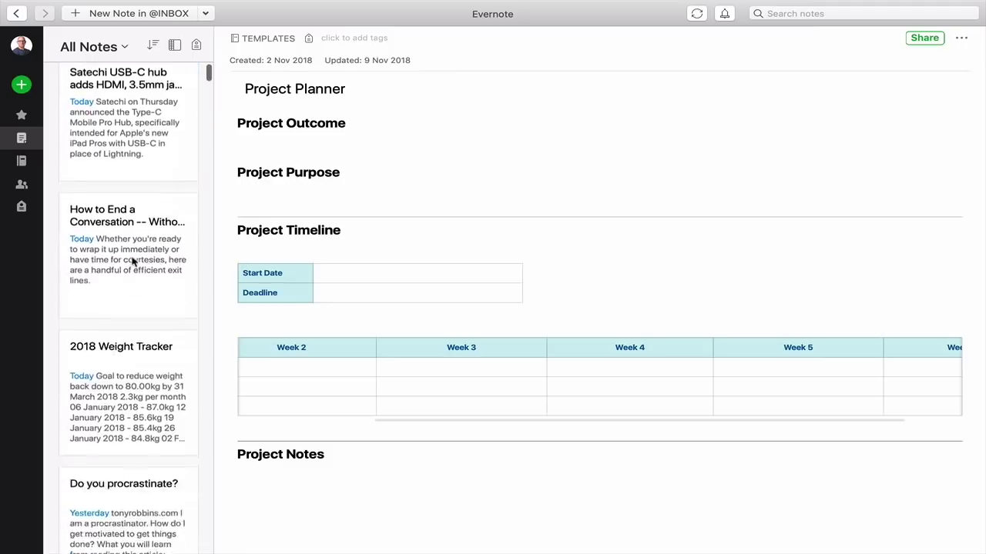
{"action": "scroll", "coordinate": [133, 262], "scroll_direction": "down", "scroll_amount": 15}
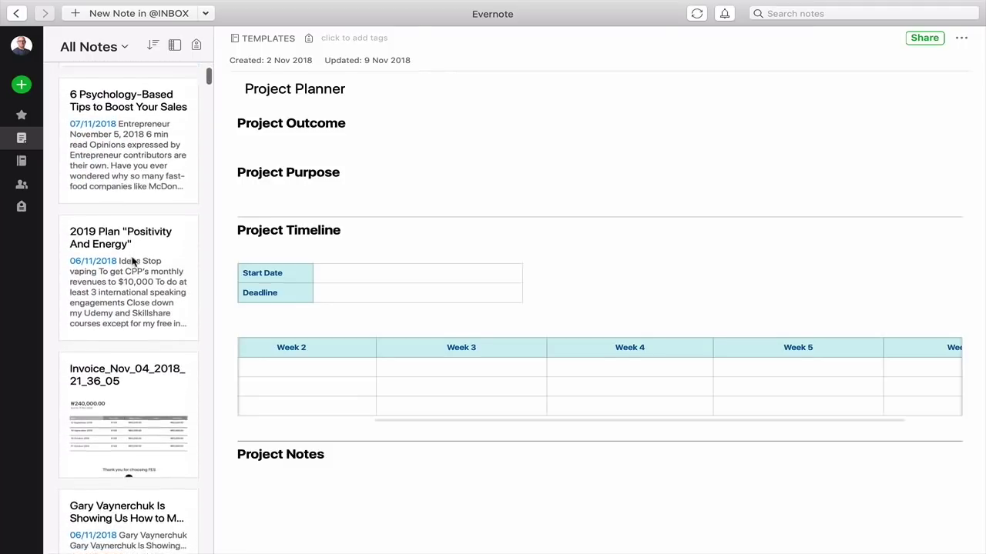
{"action": "scroll", "coordinate": [132, 261], "scroll_direction": "down", "scroll_amount": 13}
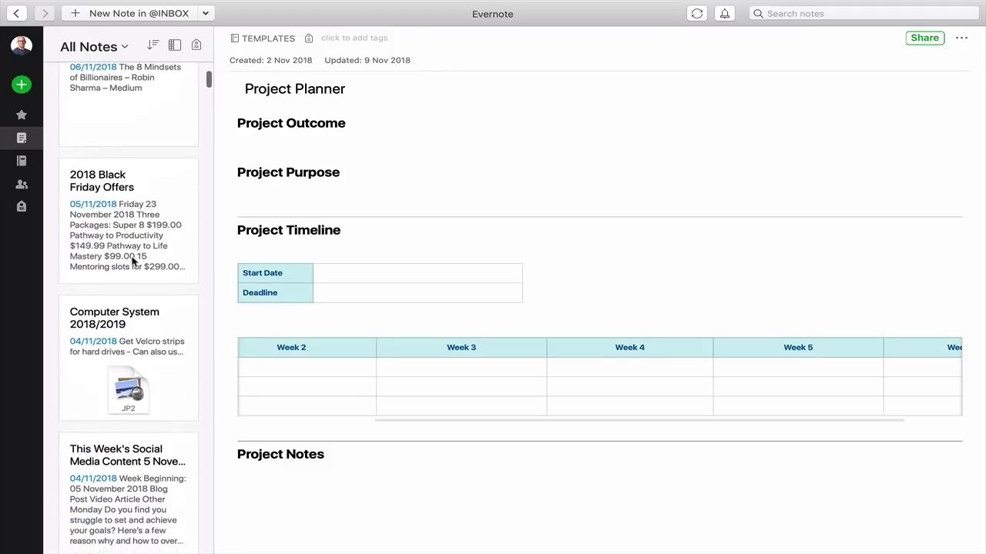
{"action": "scroll", "coordinate": [132, 261], "scroll_direction": "down", "scroll_amount": 9}
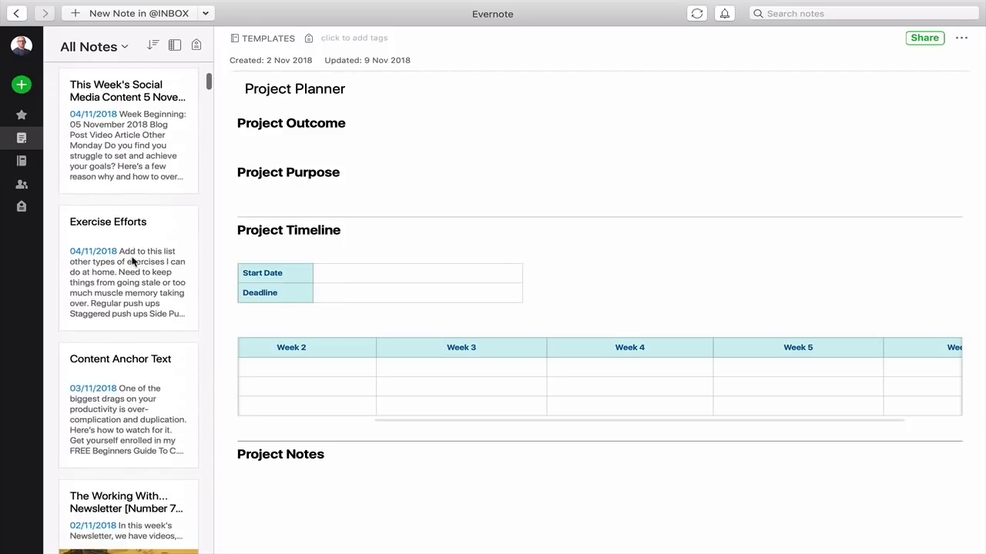
{"action": "scroll", "coordinate": [132, 262], "scroll_direction": "down", "scroll_amount": 14}
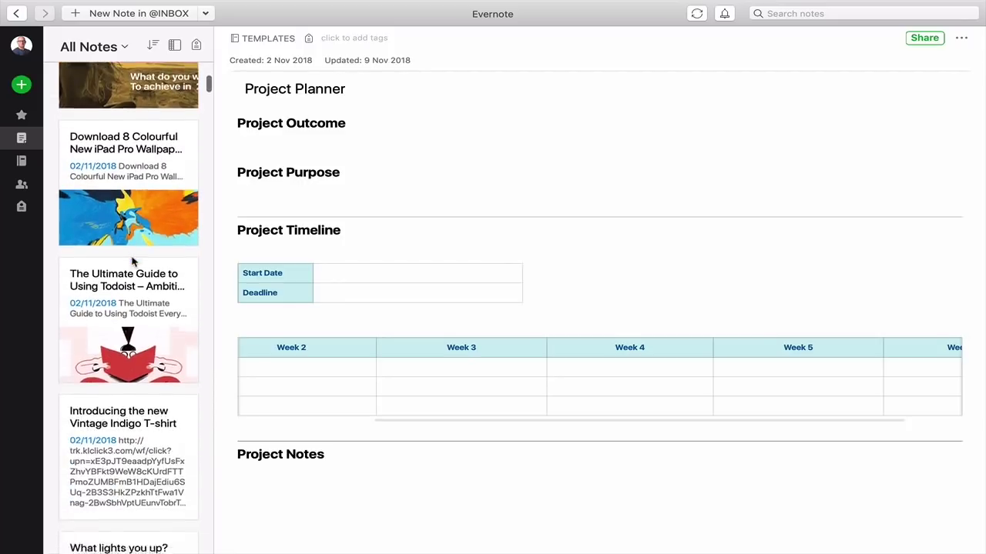
{"action": "scroll", "coordinate": [132, 262], "scroll_direction": "down", "scroll_amount": 8}
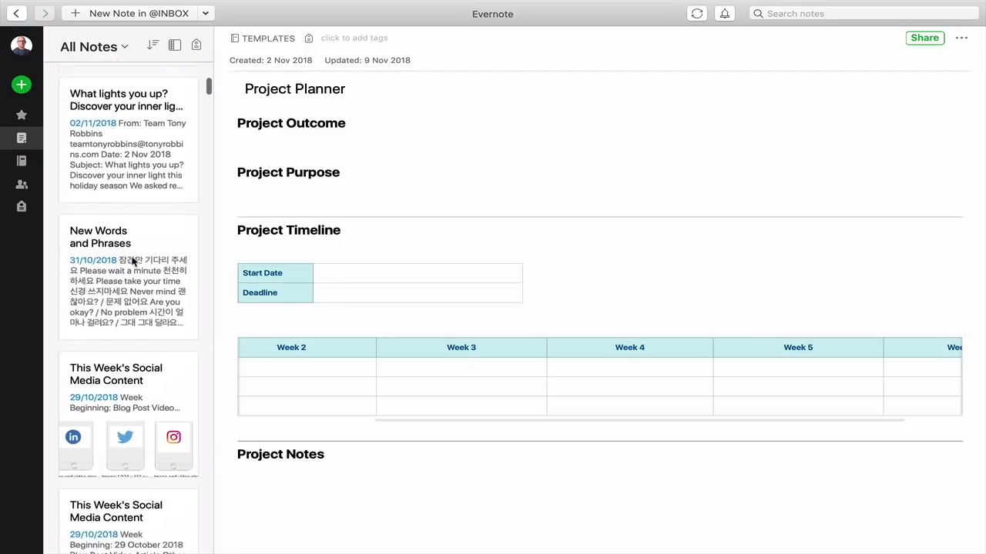
{"action": "scroll", "coordinate": [133, 261], "scroll_direction": "down", "scroll_amount": 9}
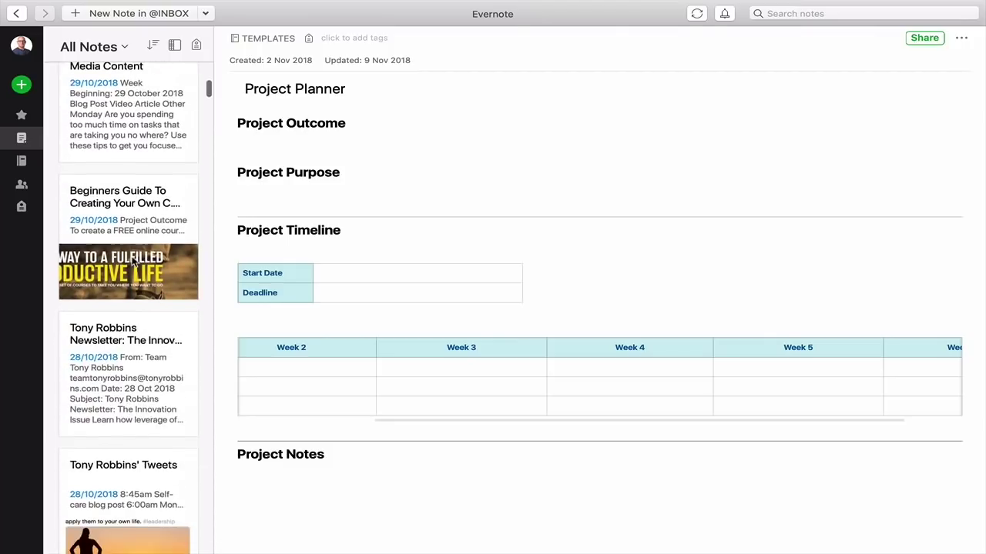
{"action": "left_click", "coordinate": [130, 195]}
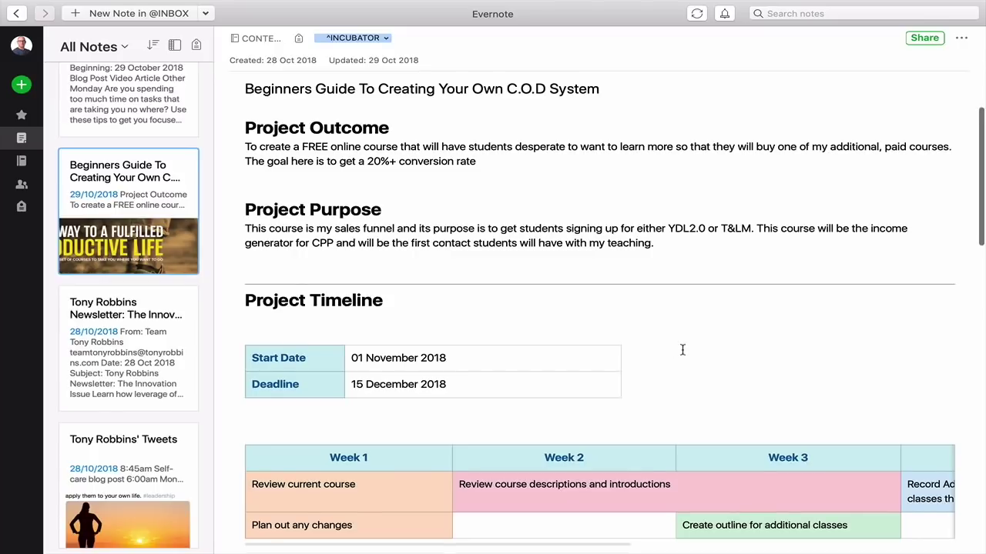
Review the note's Project Timeline, including the start date, deadline and the tasks planned for Weeks 1 to 6.
{"action": "scroll", "coordinate": [678, 350], "scroll_direction": "down", "scroll_amount": 5}
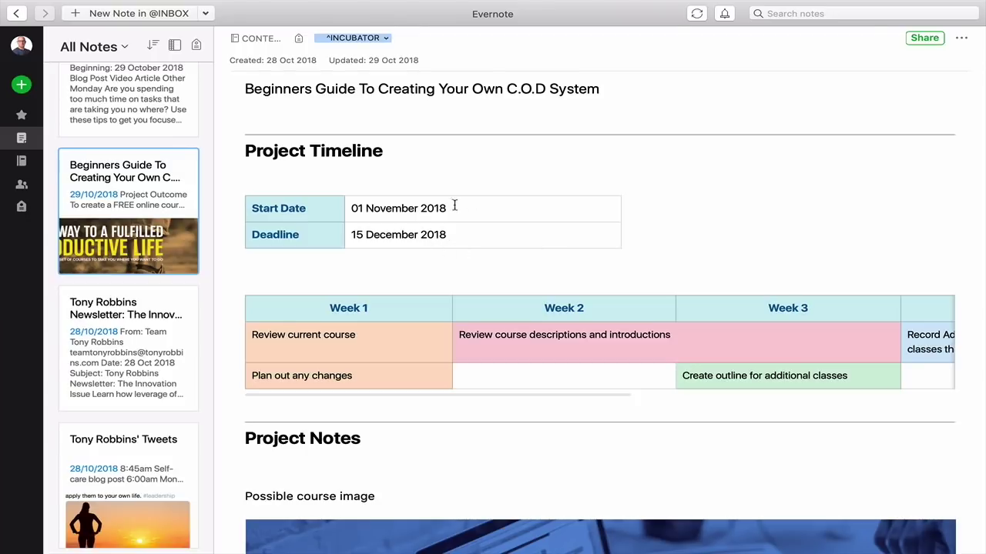
{"action": "scroll", "coordinate": [538, 218], "scroll_direction": "down", "scroll_amount": 2}
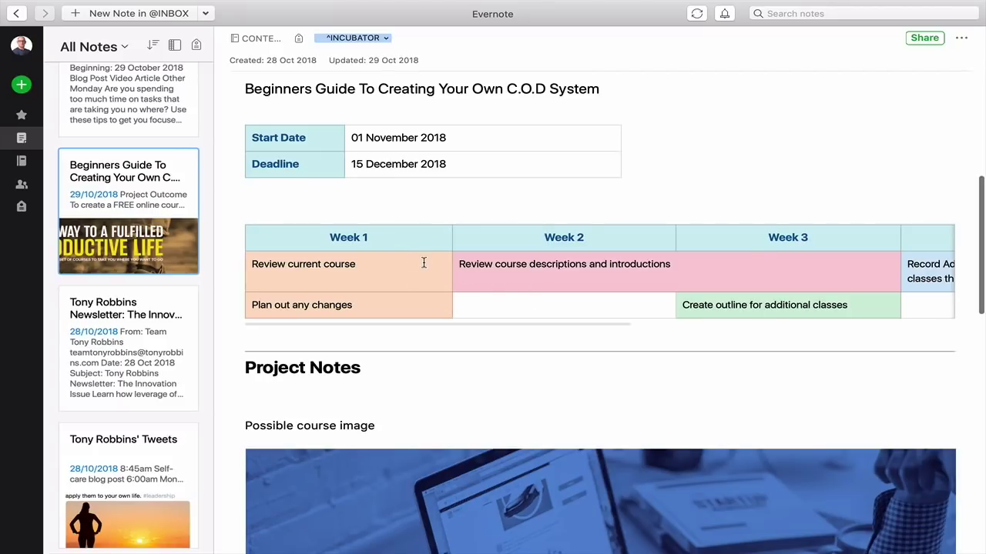
{"action": "scroll", "coordinate": [423, 263], "scroll_direction": "right", "scroll_amount": 10}
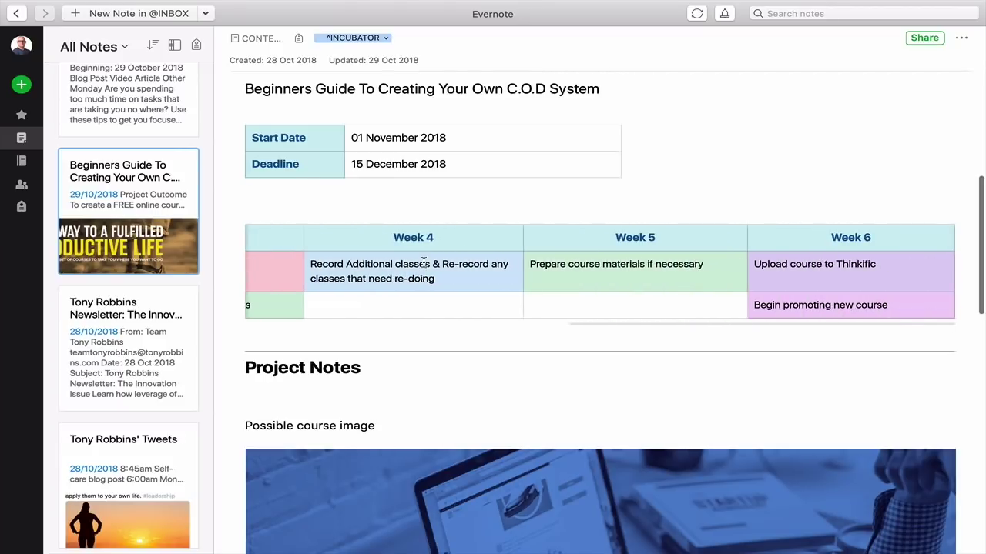
Examine how the tasks in the note's weekly timeline table are spread and colour-coded from Week 1 to Week 6.
{"action": "scroll", "coordinate": [423, 263], "scroll_direction": "left", "scroll_amount": 10}
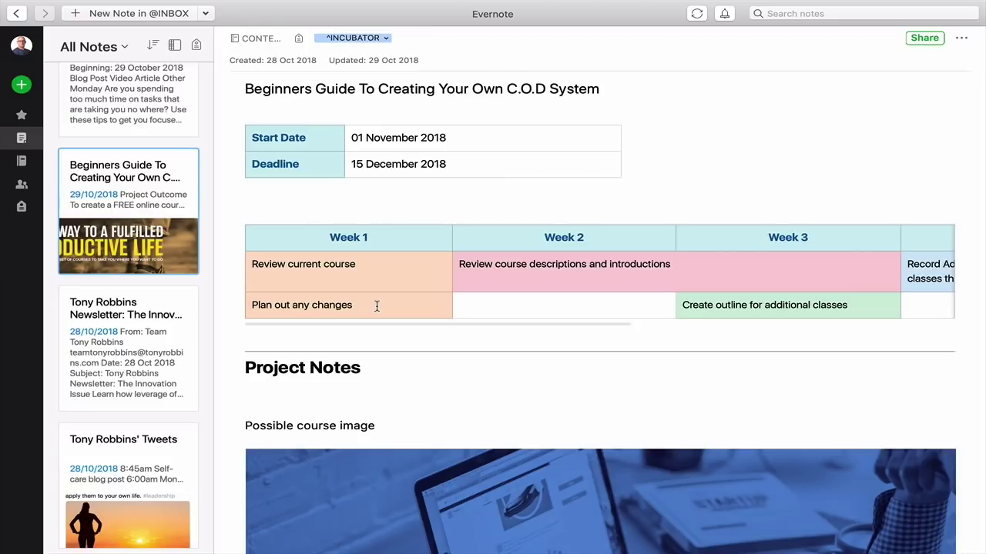
{"action": "scroll", "coordinate": [377, 305], "scroll_direction": "right", "scroll_amount": 5}
{"action": "scroll", "coordinate": [376, 306], "scroll_direction": "left", "scroll_amount": 5}
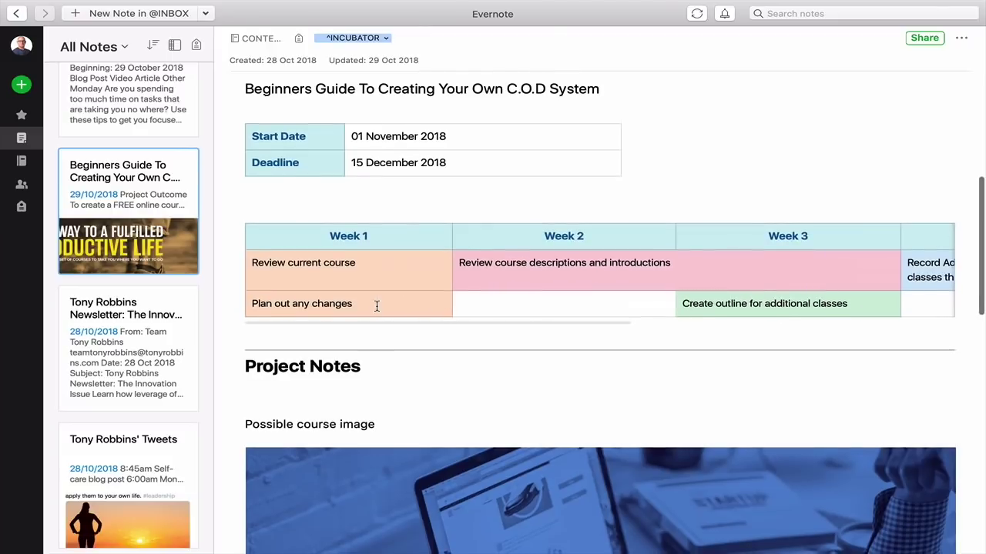
{"action": "scroll", "coordinate": [376, 306], "scroll_direction": "right", "scroll_amount": 5}
{"action": "scroll", "coordinate": [376, 305], "scroll_direction": "left", "scroll_amount": 3}
{"action": "scroll", "coordinate": [376, 306], "scroll_direction": "right", "scroll_amount": 3}
{"action": "scroll", "coordinate": [376, 305], "scroll_direction": "left", "scroll_amount": 4}
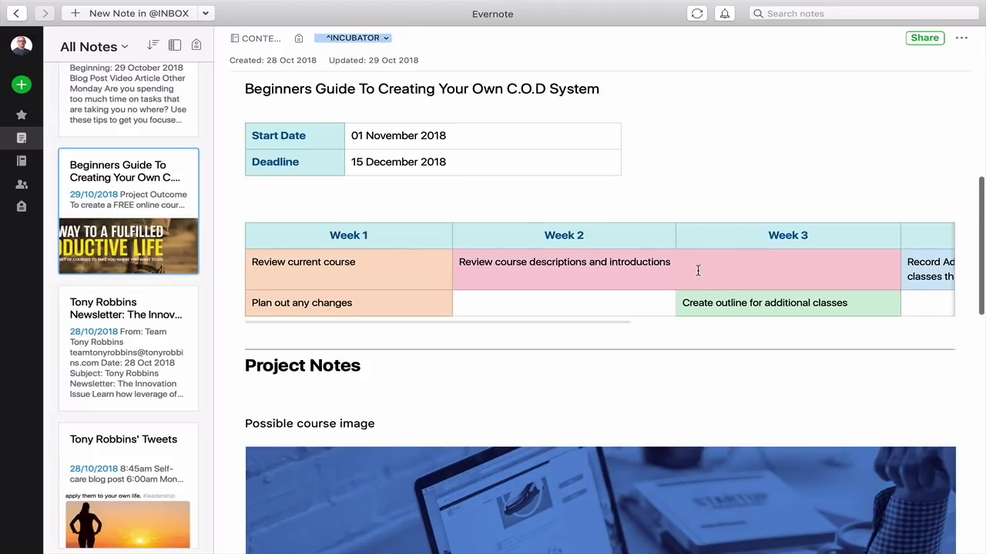
{"action": "scroll", "coordinate": [686, 283], "scroll_direction": "right", "scroll_amount": 10}
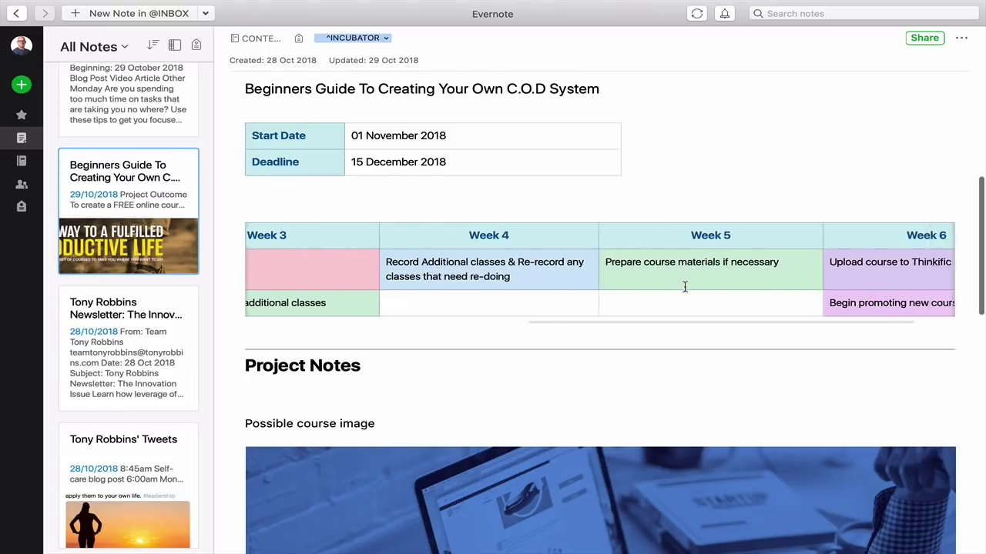
{"action": "scroll", "coordinate": [684, 285], "scroll_direction": "right", "scroll_amount": 3}
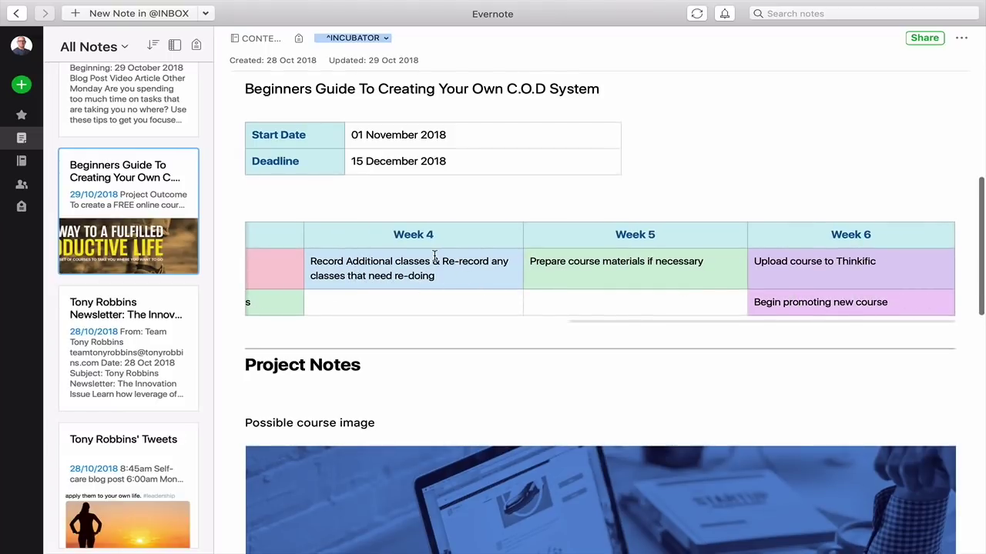
{"action": "left_click", "coordinate": [703, 276]}
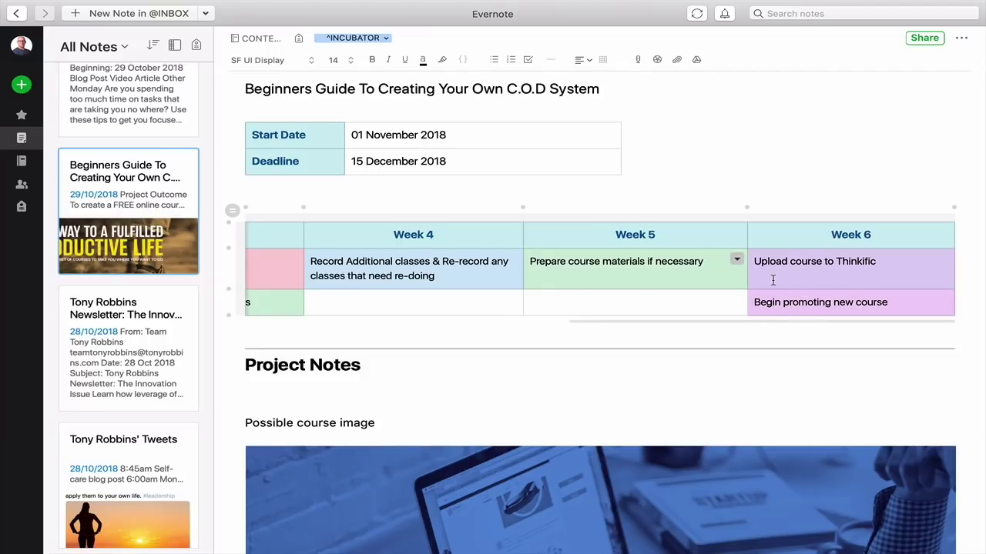
{"action": "scroll", "coordinate": [661, 300], "scroll_direction": "left", "scroll_amount": 10}
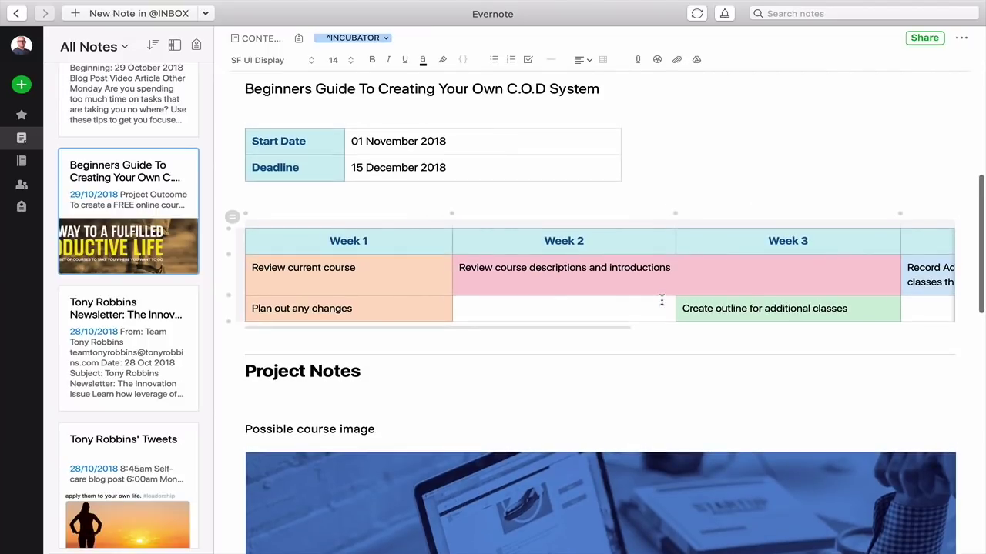
Look over the note's Project Outcome, Project Purpose, Project Notes images and Project Next Actions sections.
{"action": "scroll", "coordinate": [588, 154], "scroll_direction": "up", "scroll_amount": 5}
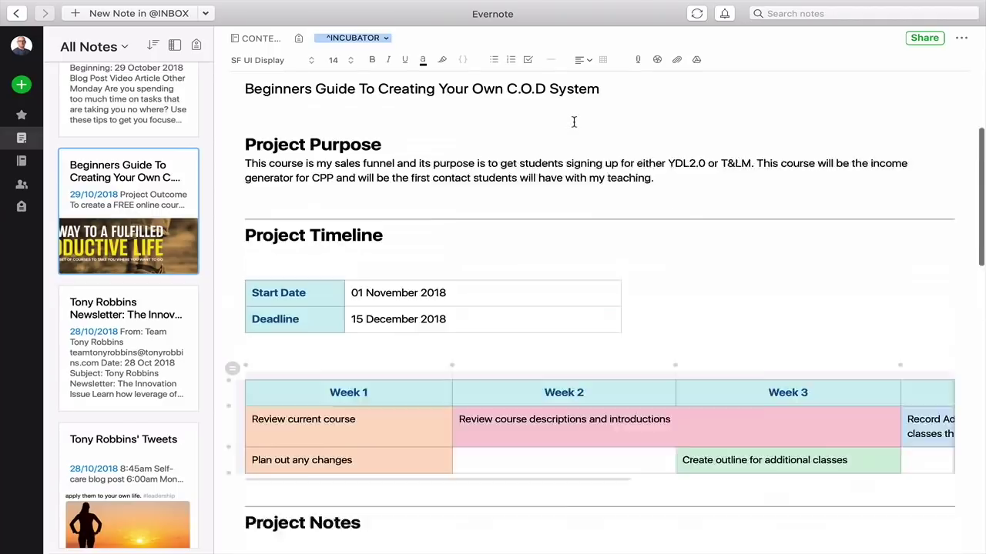
{"action": "scroll", "coordinate": [475, 258], "scroll_direction": "down", "scroll_amount": 10}
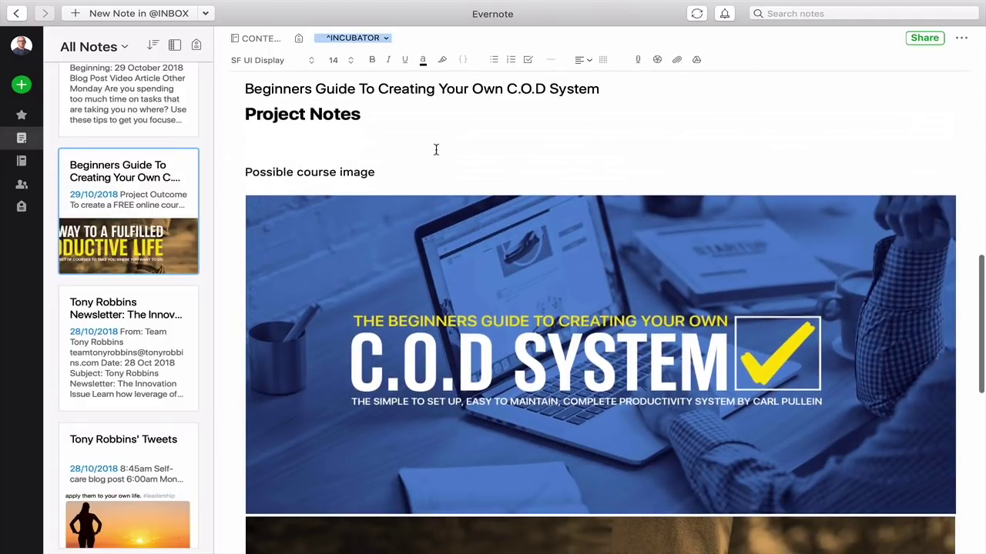
{"action": "scroll", "coordinate": [426, 186], "scroll_direction": "down", "scroll_amount": 8}
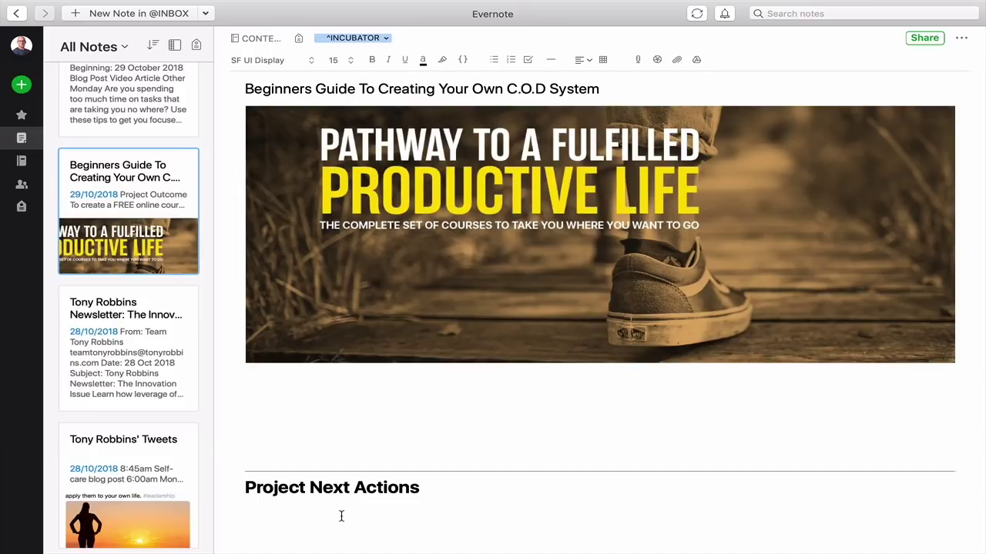
{"action": "scroll", "coordinate": [341, 516], "scroll_direction": "up", "scroll_amount": 15}
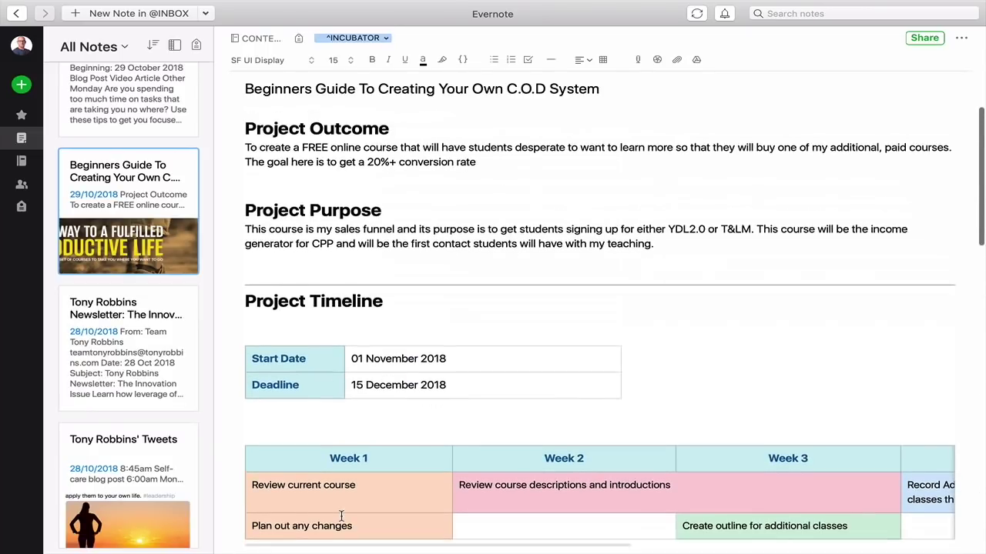
{"action": "scroll", "coordinate": [341, 516], "scroll_direction": "down", "scroll_amount": 3}
{"action": "scroll", "coordinate": [341, 516], "scroll_direction": "up", "scroll_amount": 2}
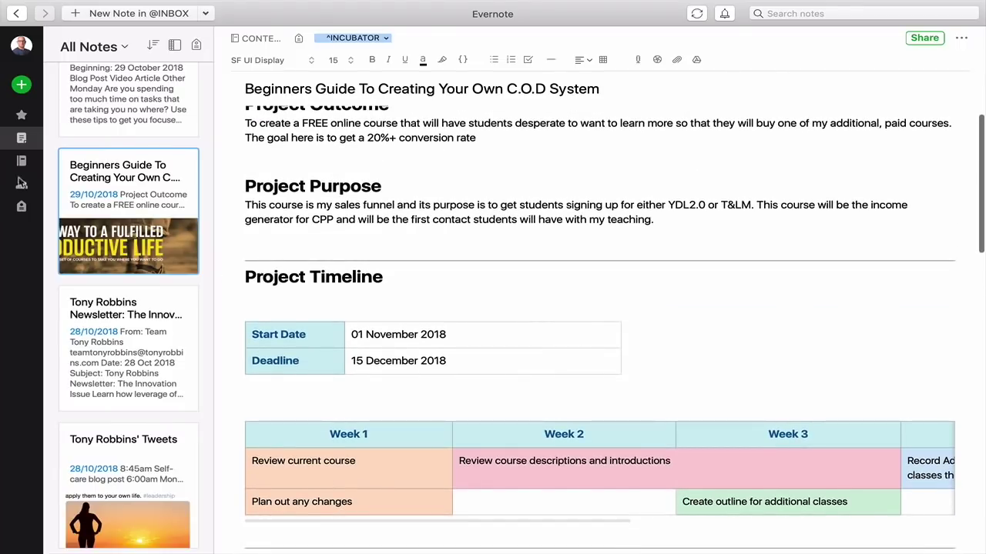
Create a new note titled Test and insert a table of six columns by three rows in its body.
{"action": "left_click", "coordinate": [22, 86]}
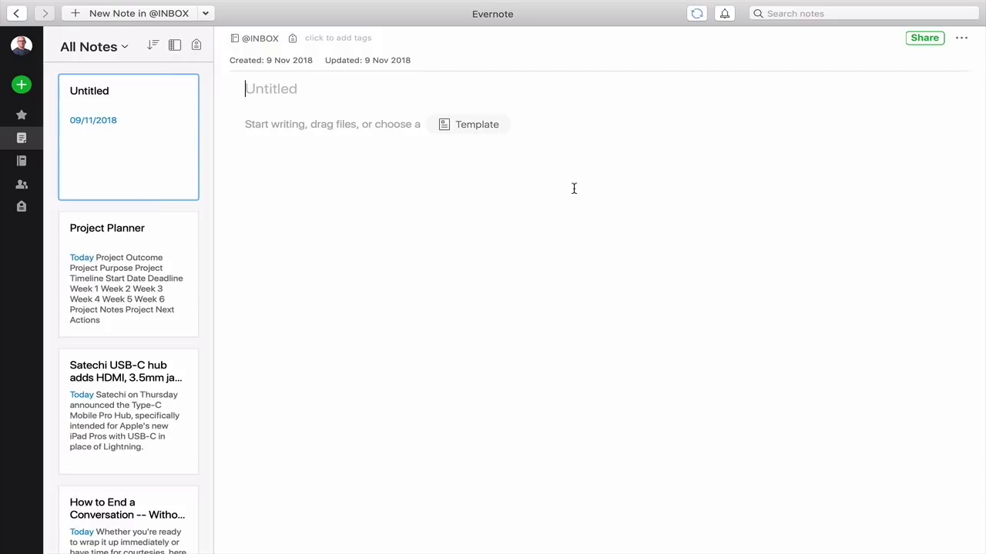
{"action": "type", "text": "Test"}
{"action": "left_click", "coordinate": [287, 125]}
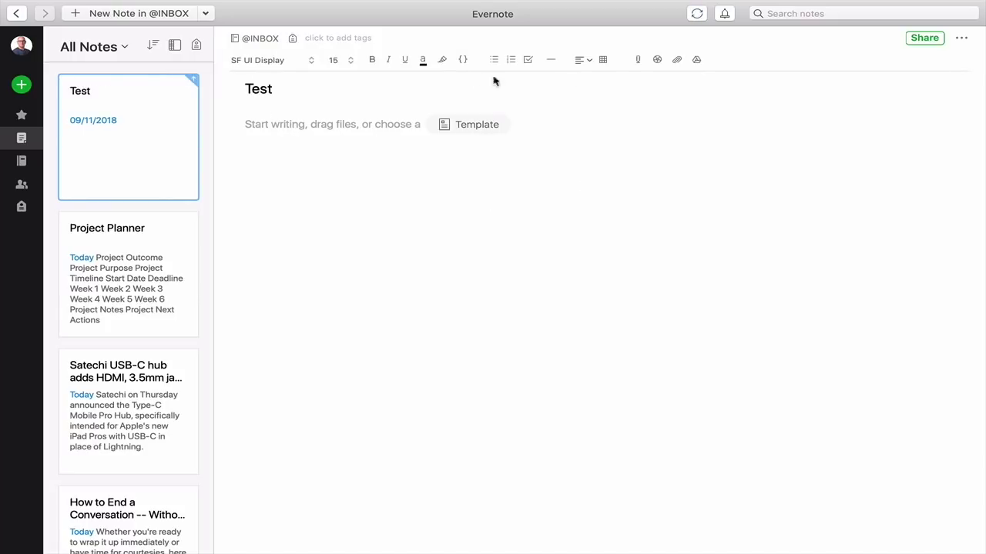
{"action": "left_click", "coordinate": [603, 60]}
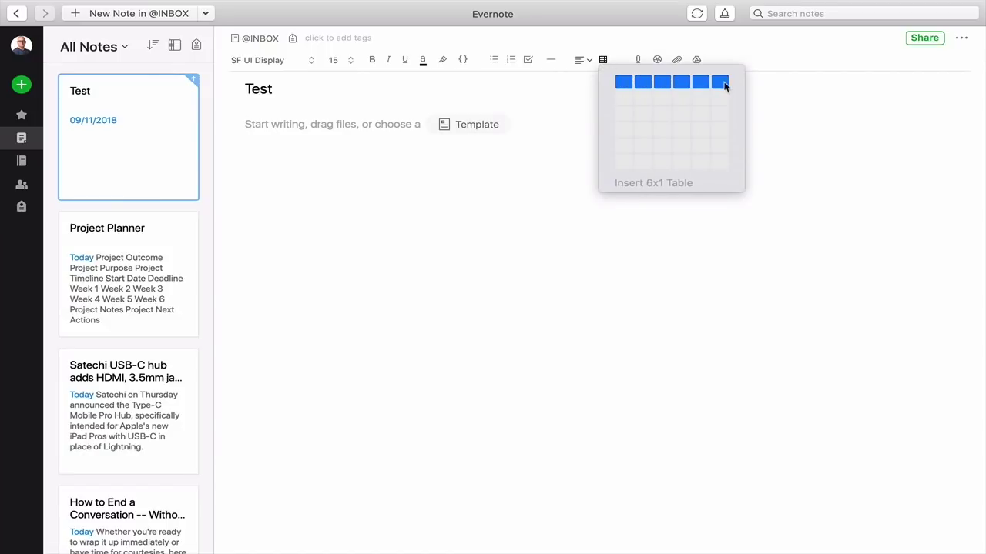
{"action": "left_click", "coordinate": [722, 114]}
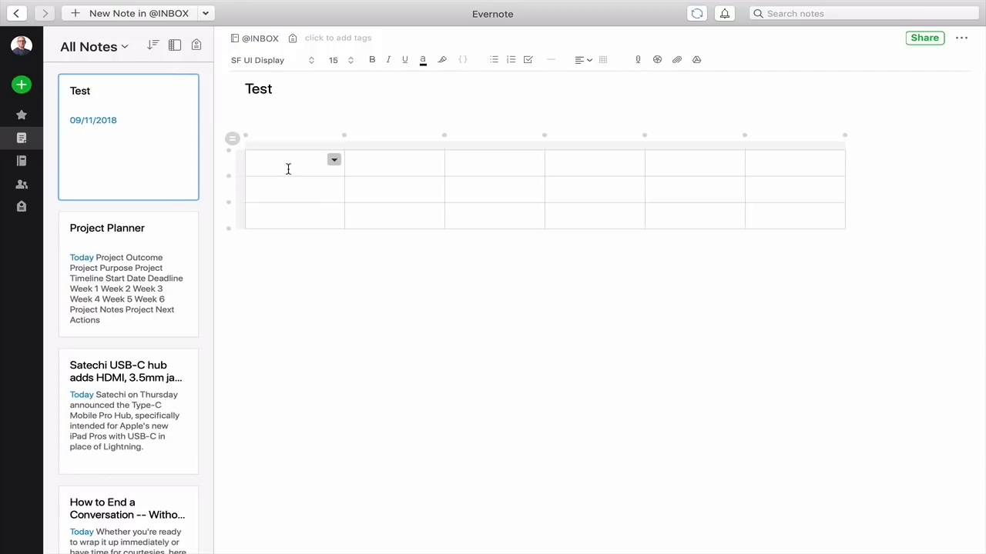
Label the first two header cells of the table "Week 1" and "Week 2".
{"action": "type", "text": "Descri"}
{"action": "key", "text": "BackSpace"}
{"action": "key", "text": "BackSpace"}
{"action": "key", "text": "BackSpace"}
{"action": "key", "text": "BackSpace"}
{"action": "key", "text": "BackSpace"}
{"action": "key", "text": "BackSpace"}
{"action": "type", "text": "Week 1"}
{"action": "left_click", "coordinate": [352, 163]}
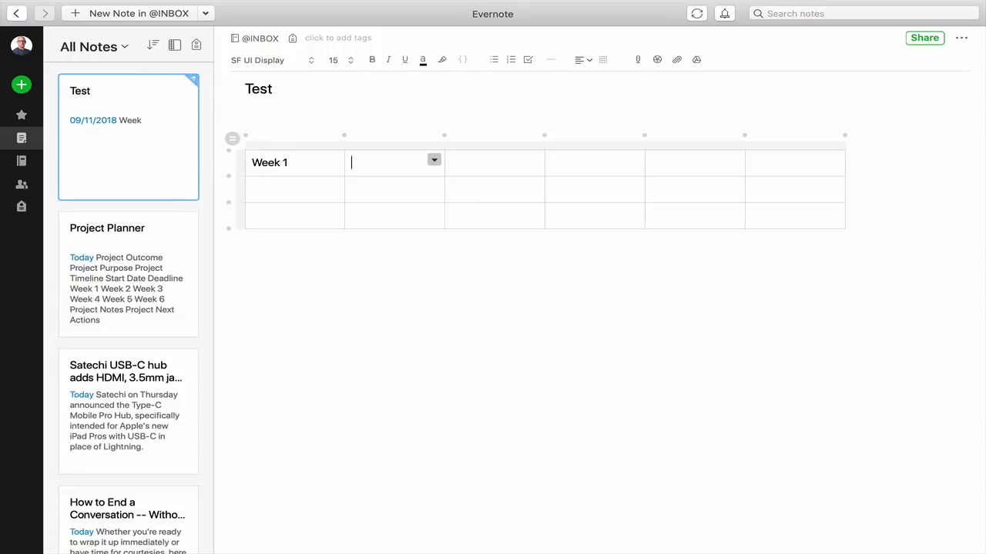
{"action": "type", "text": "Week 2"}
{"action": "left_click", "coordinate": [389, 296]}
Give all six cells of the table's header row the same light grey background.
{"action": "left_click", "coordinate": [331, 164]}
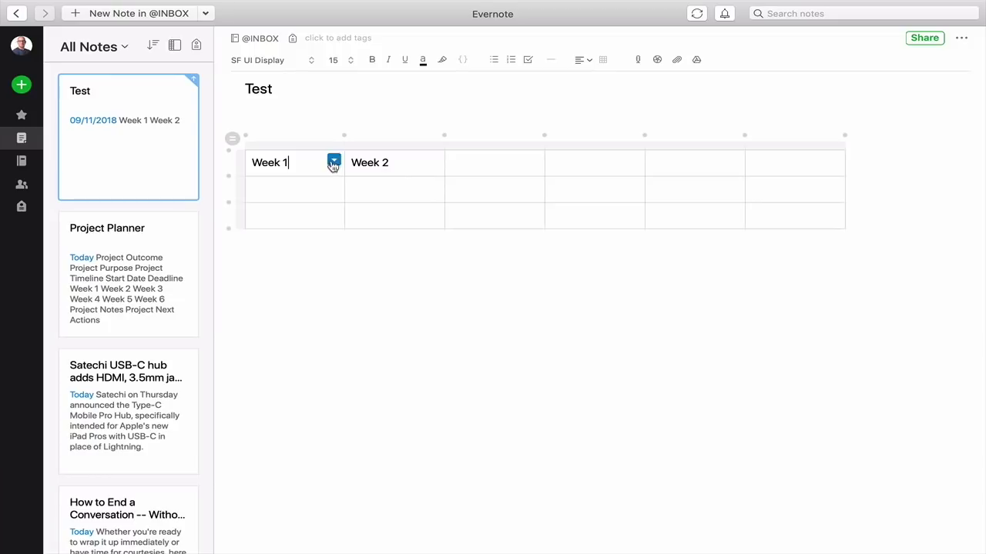
{"action": "left_click", "coordinate": [332, 163]}
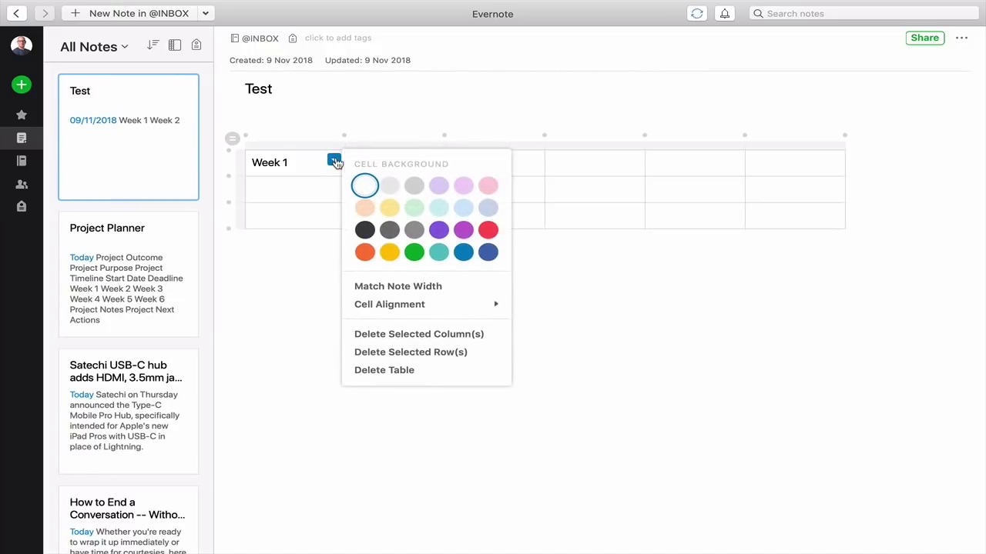
{"action": "left_click", "coordinate": [389, 186]}
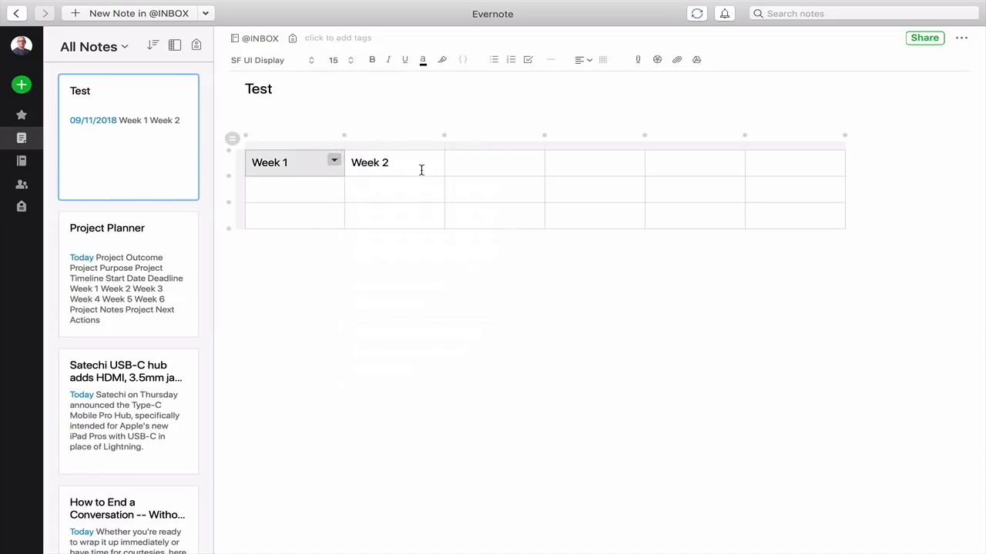
{"action": "left_click", "coordinate": [436, 163]}
{"action": "left_click", "coordinate": [436, 165]}
{"action": "left_click", "coordinate": [480, 182]}
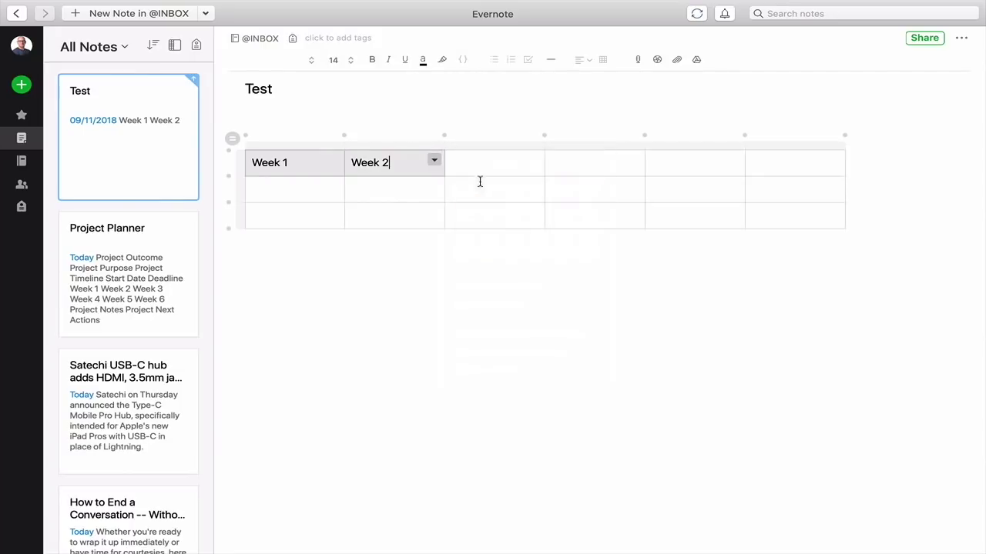
{"action": "left_click", "coordinate": [475, 163]}
{"action": "left_click_drag", "start_coordinate": [488, 165], "coordinate": [831, 159]}
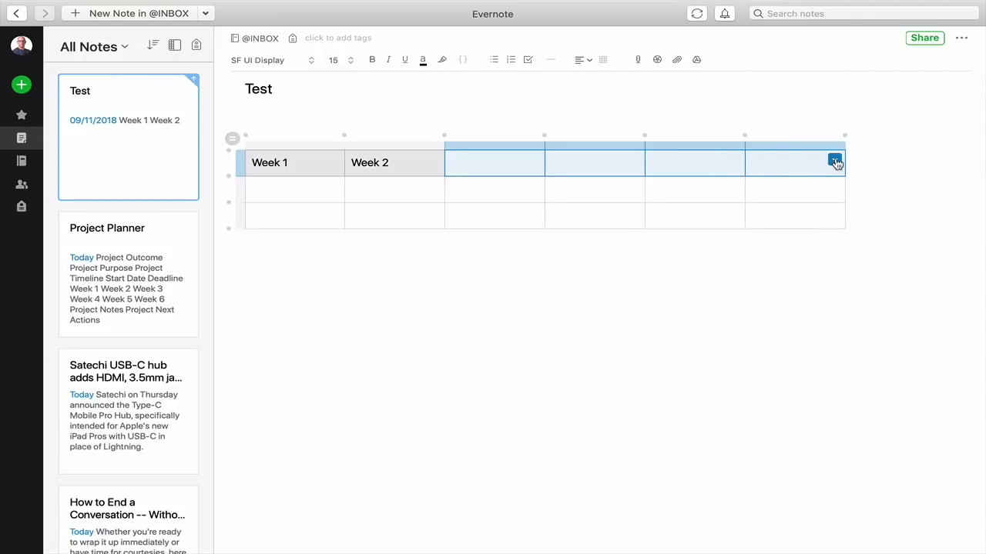
{"action": "left_click", "coordinate": [835, 162]}
{"action": "left_click", "coordinate": [724, 186]}
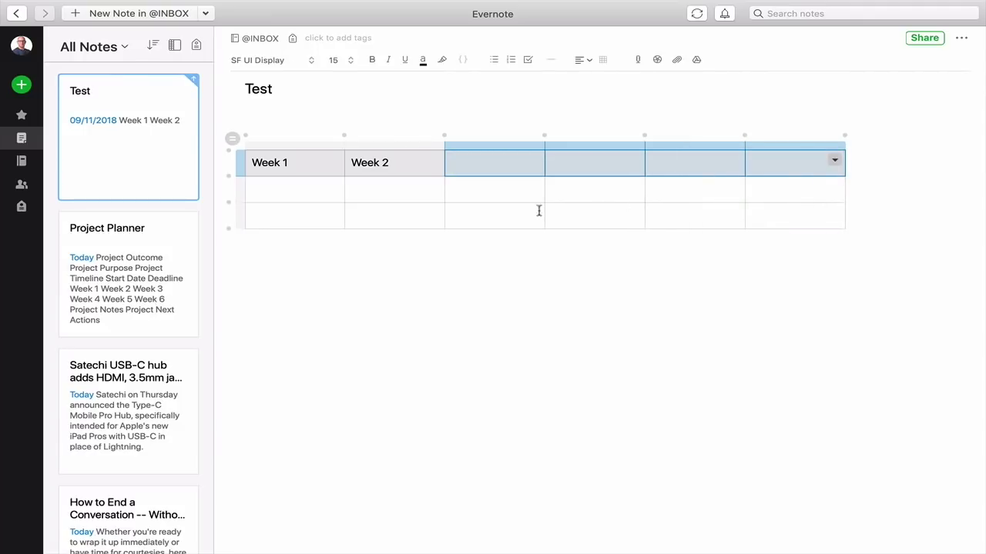
Merge the two second-row cells beneath Week 1 and Week 2 into one.
{"action": "left_click", "coordinate": [313, 190]}
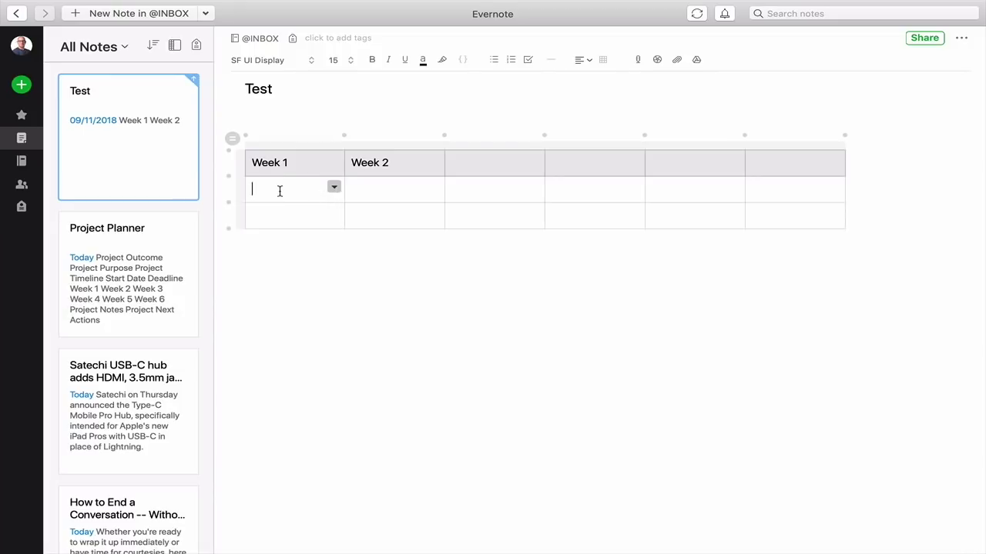
{"action": "left_click_drag", "start_coordinate": [279, 191], "coordinate": [378, 193]}
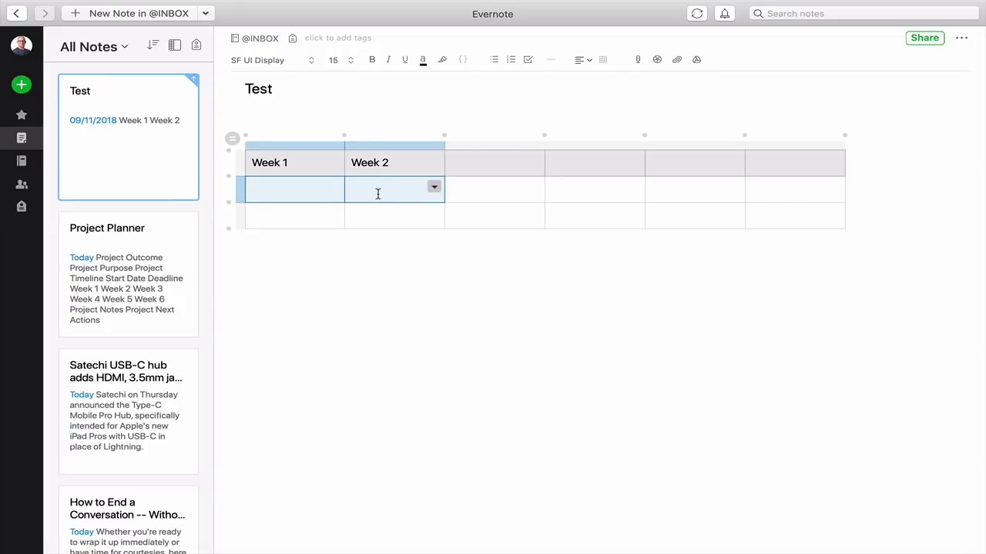
{"action": "left_click", "coordinate": [433, 189]}
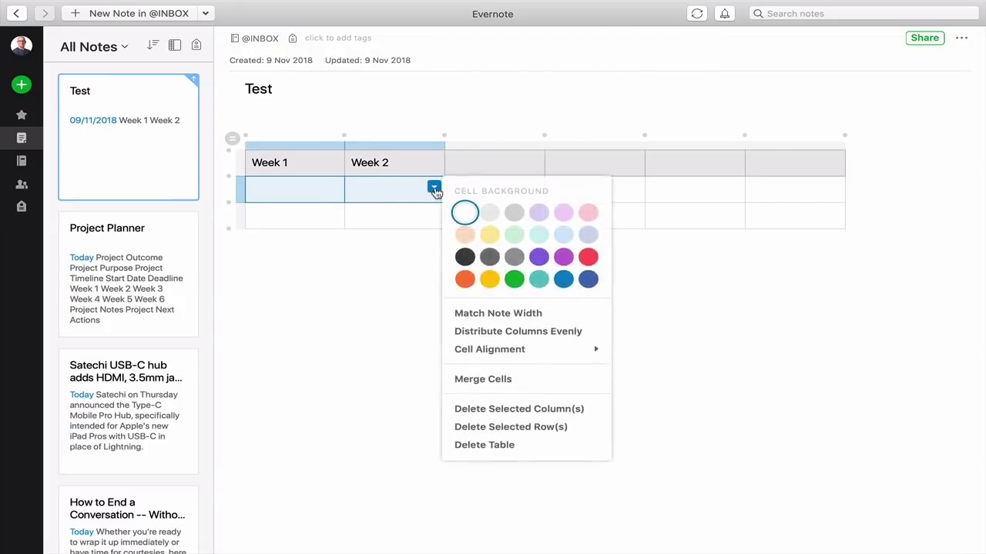
{"action": "left_click", "coordinate": [487, 381]}
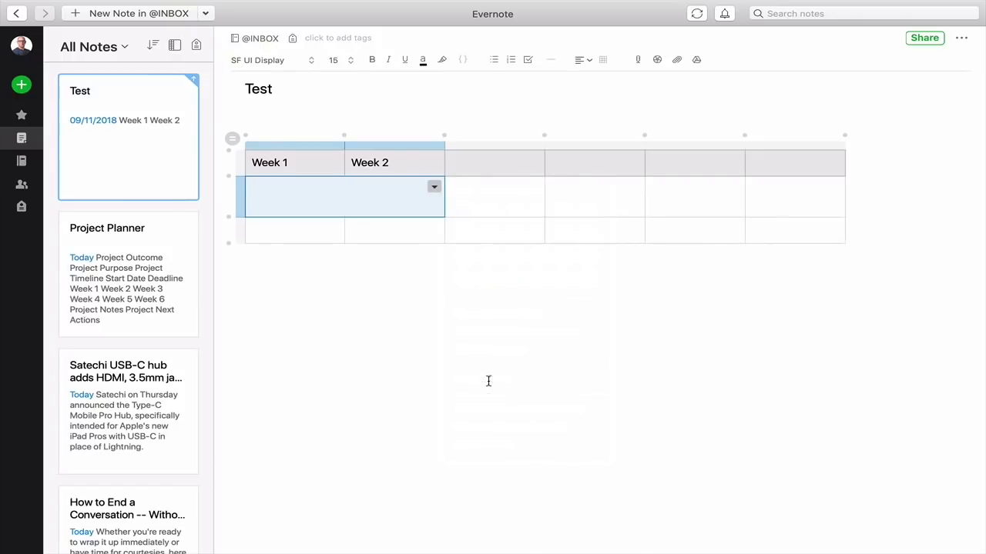
Enter "Review this project" in the merged cell and give it a light yellow background.
{"action": "left_click", "coordinate": [270, 197]}
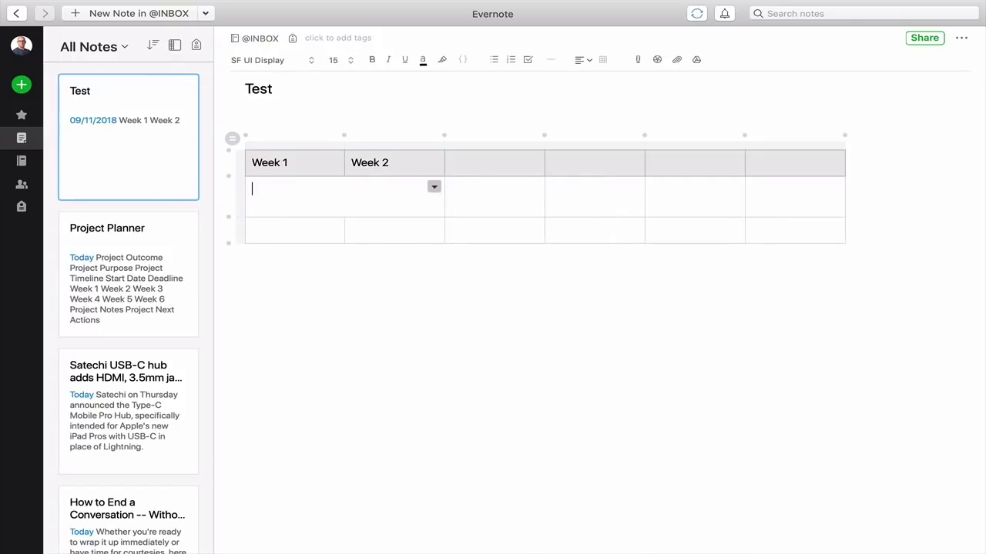
{"action": "type", "text": "Review this project"}
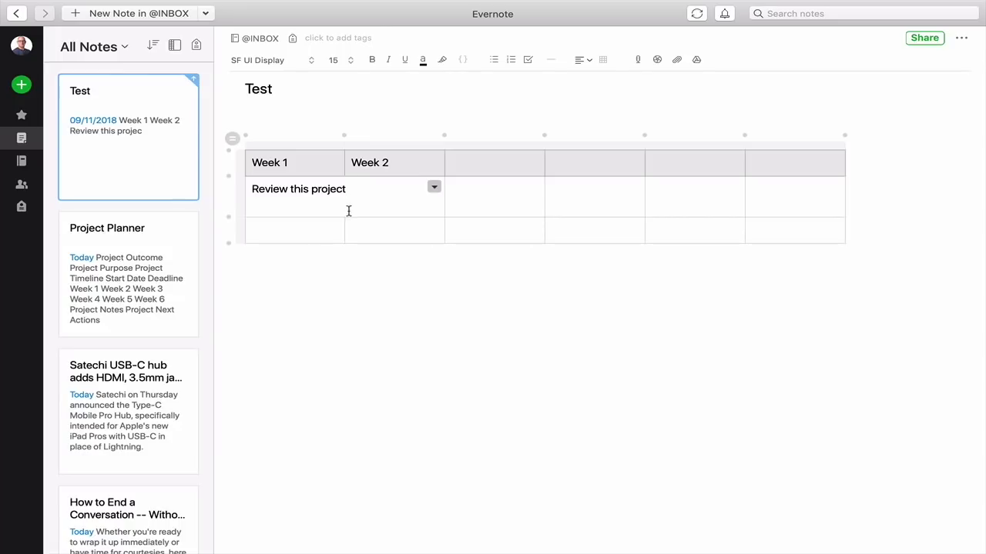
{"action": "left_click", "coordinate": [433, 187]}
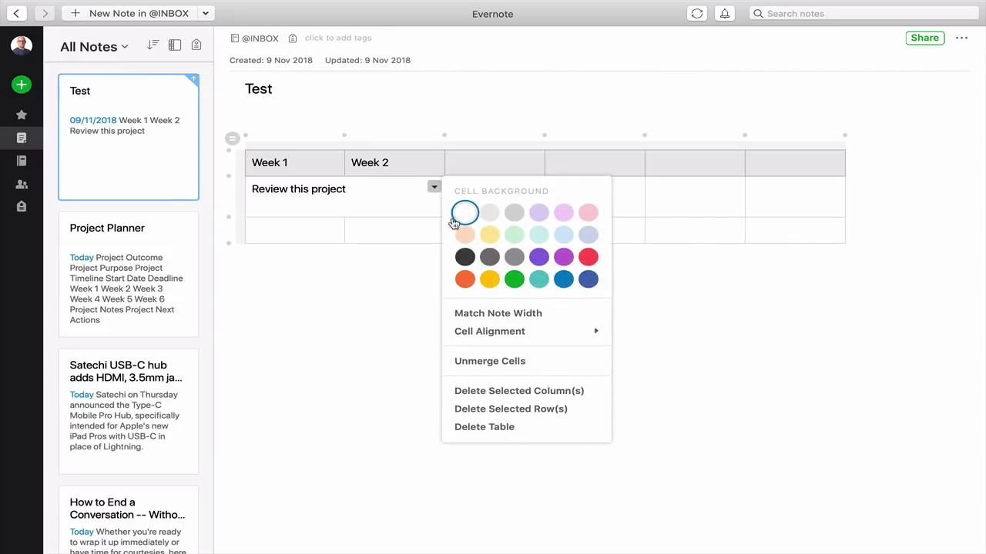
{"action": "left_click", "coordinate": [490, 234]}
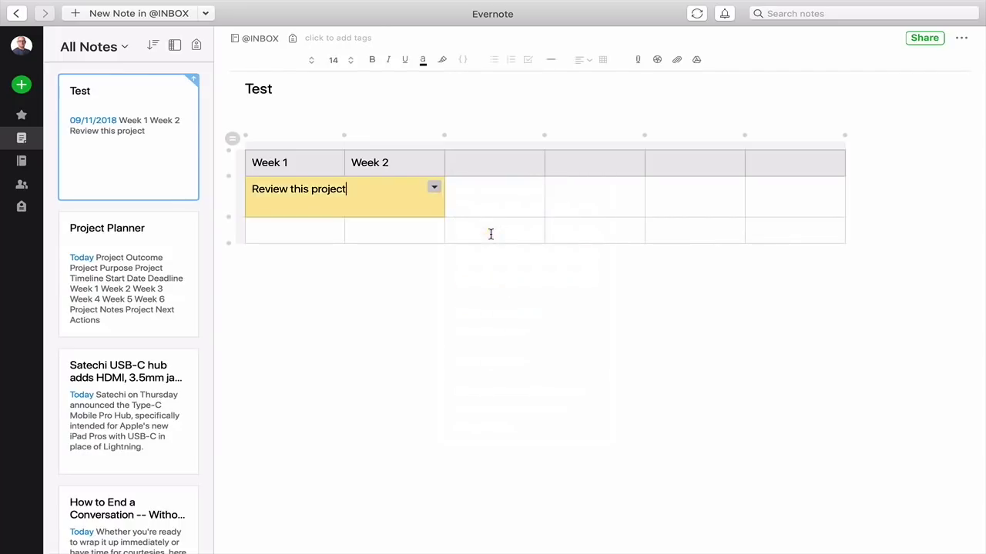
{"action": "left_click", "coordinate": [398, 290]}
Enter "Prepare action Step" in the cell beside "Review this project" and give it a light turquoise background.
{"action": "left_click", "coordinate": [476, 203]}
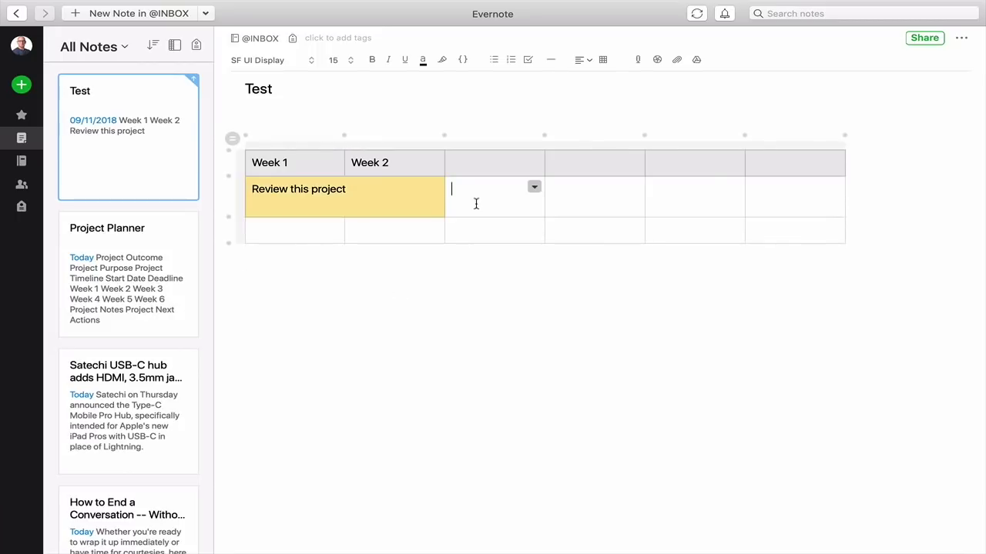
{"action": "left_click", "coordinate": [476, 204]}
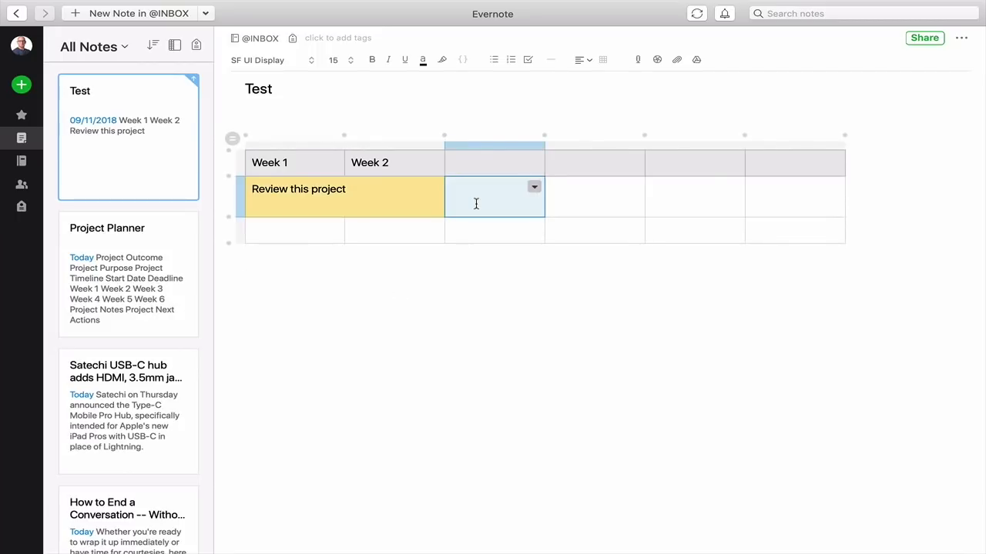
{"action": "type", "text": "Prepare action"}
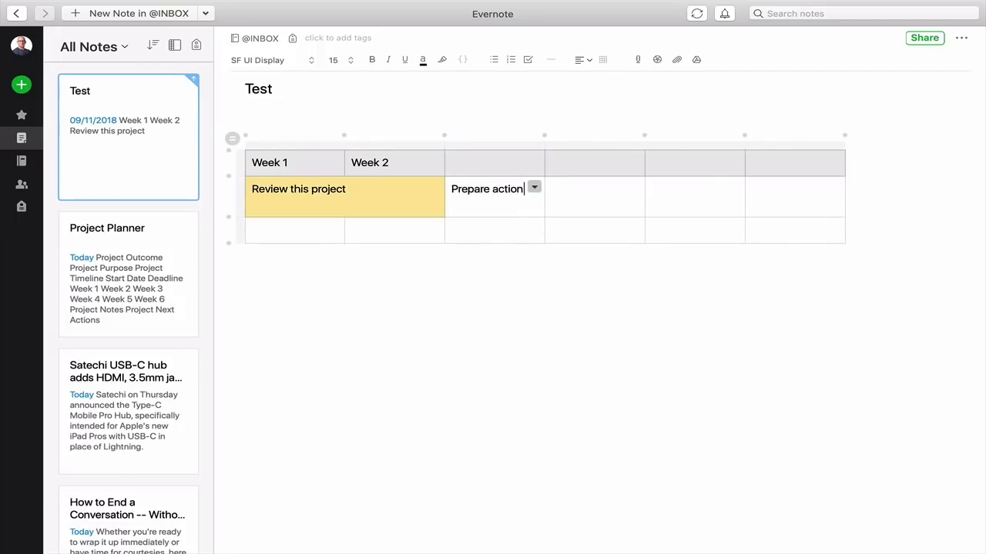
{"action": "type", "text": "s"}
{"action": "key", "text": "BackSpace"}
{"action": "type", "text": "Step"}
{"action": "left_click", "coordinate": [533, 187]}
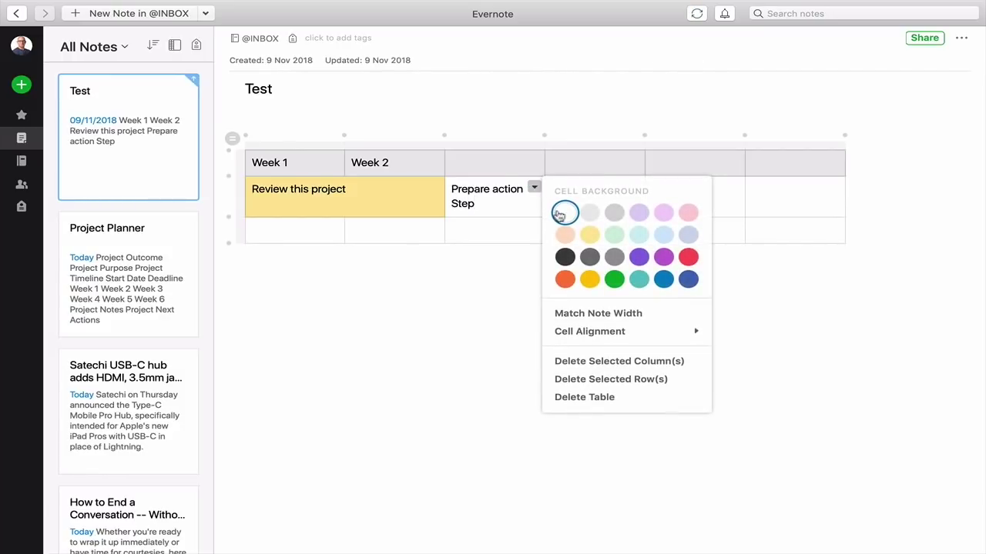
{"action": "left_click", "coordinate": [638, 235]}
{"action": "left_click", "coordinate": [453, 290]}
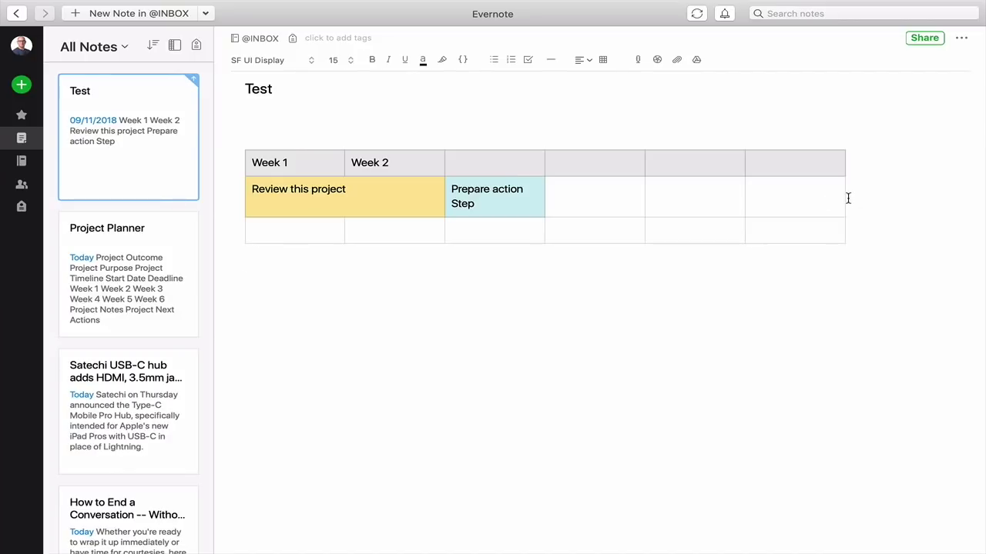
Add two more columns at the end of the timeline table and look across its full width.
{"action": "key", "text": "Up"}
{"action": "key", "text": "Up"}
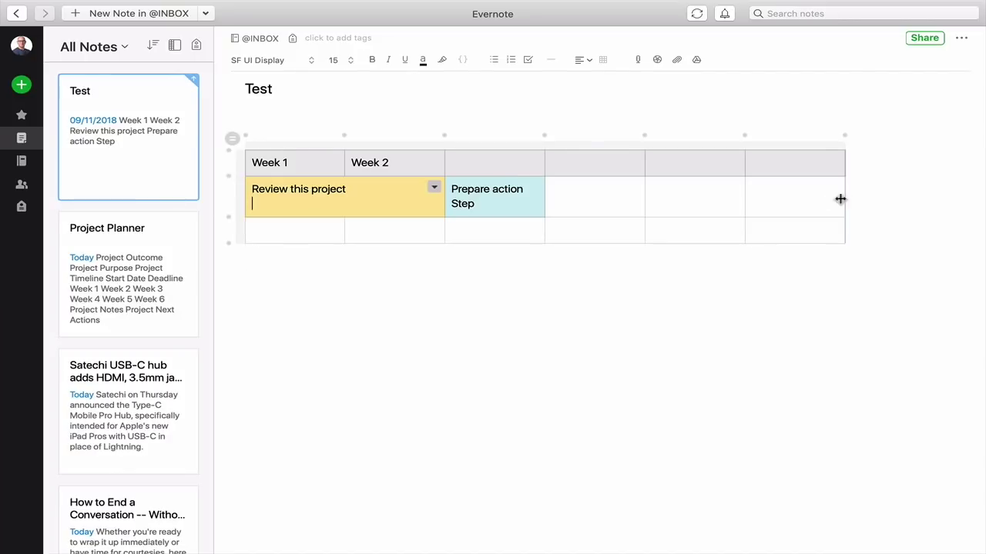
{"action": "left_click", "coordinate": [845, 137]}
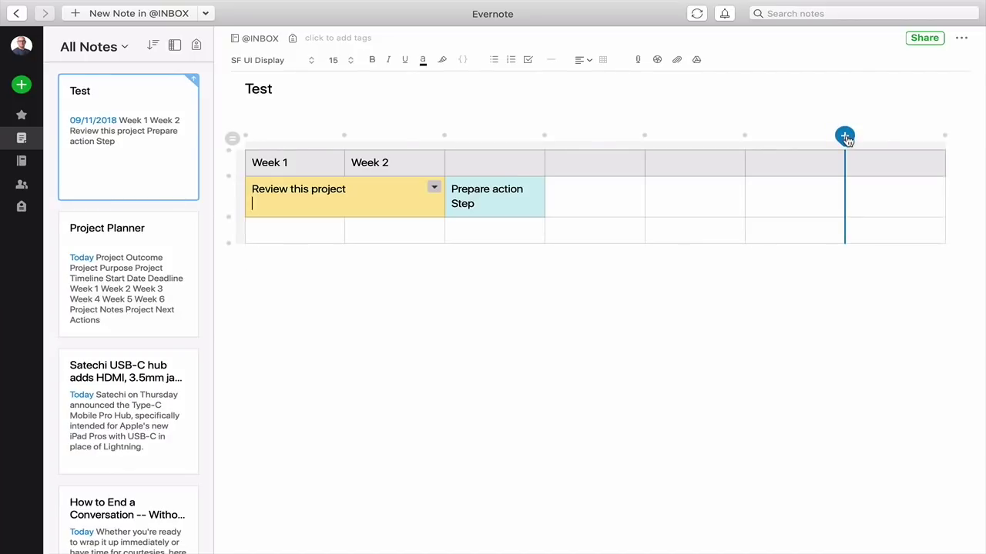
{"action": "left_click", "coordinate": [943, 136]}
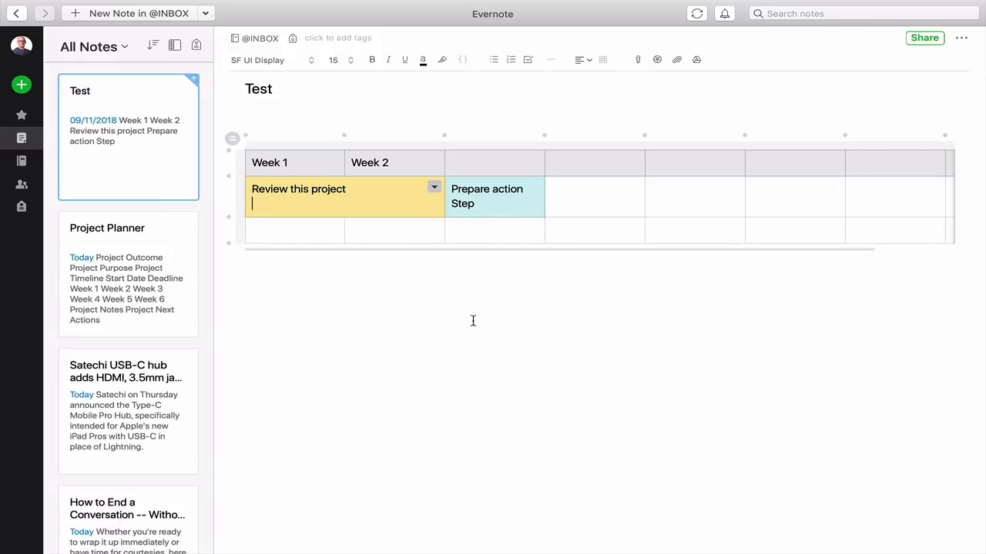
{"action": "scroll", "coordinate": [599, 231], "scroll_direction": "right", "scroll_amount": 5}
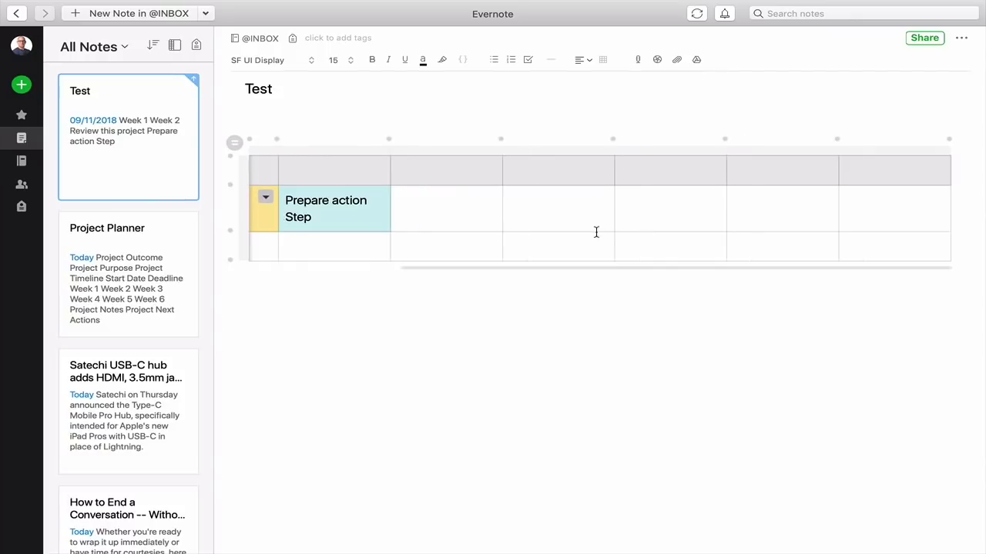
{"action": "scroll", "coordinate": [594, 231], "scroll_direction": "left", "scroll_amount": 5}
{"action": "scroll", "coordinate": [590, 229], "scroll_direction": "right", "scroll_amount": 4}
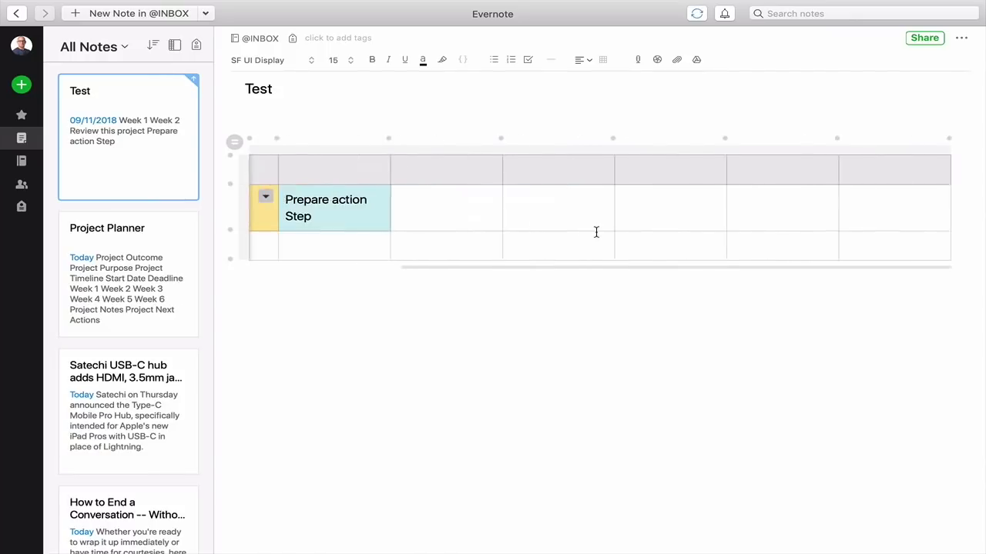
{"action": "scroll", "coordinate": [596, 232], "scroll_direction": "left", "scroll_amount": 4}
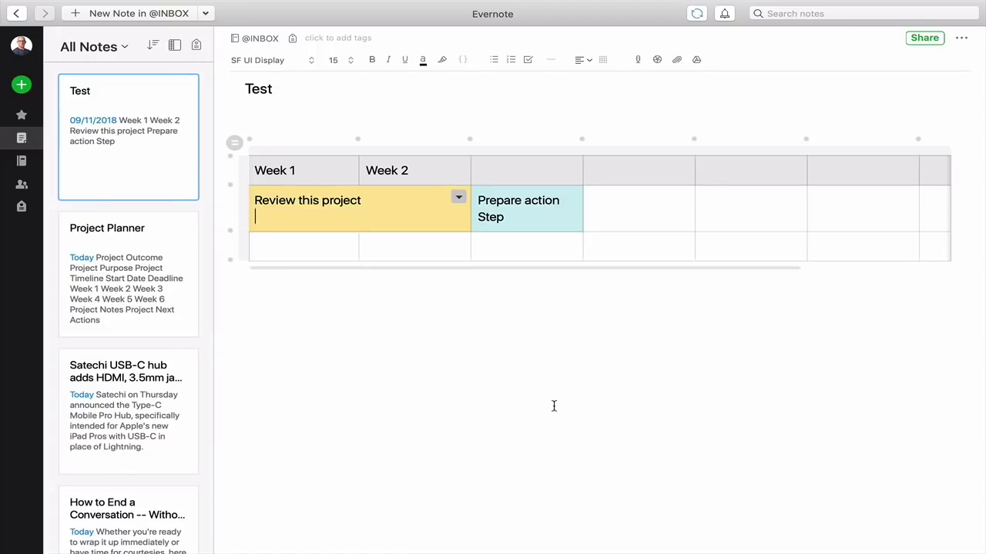
Open the Project Planner template note and look through its outcome, purpose, timeline, notes and next actions sections.
{"action": "left_click", "coordinate": [171, 309]}
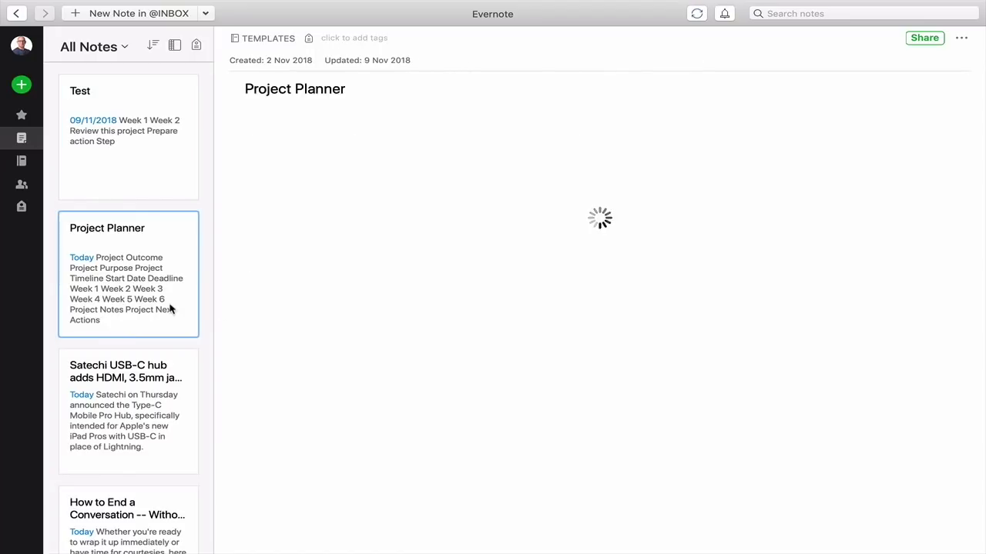
{"action": "scroll", "coordinate": [487, 300], "scroll_direction": "down", "scroll_amount": 5}
{"action": "scroll", "coordinate": [489, 298], "scroll_direction": "down", "scroll_amount": 2}
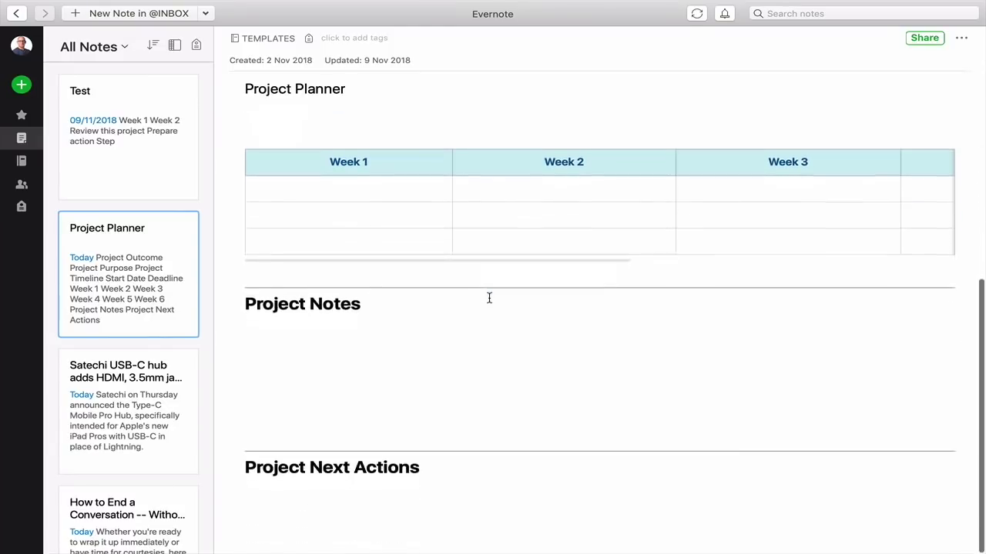
{"action": "scroll", "coordinate": [489, 298], "scroll_direction": "up", "scroll_amount": 5}
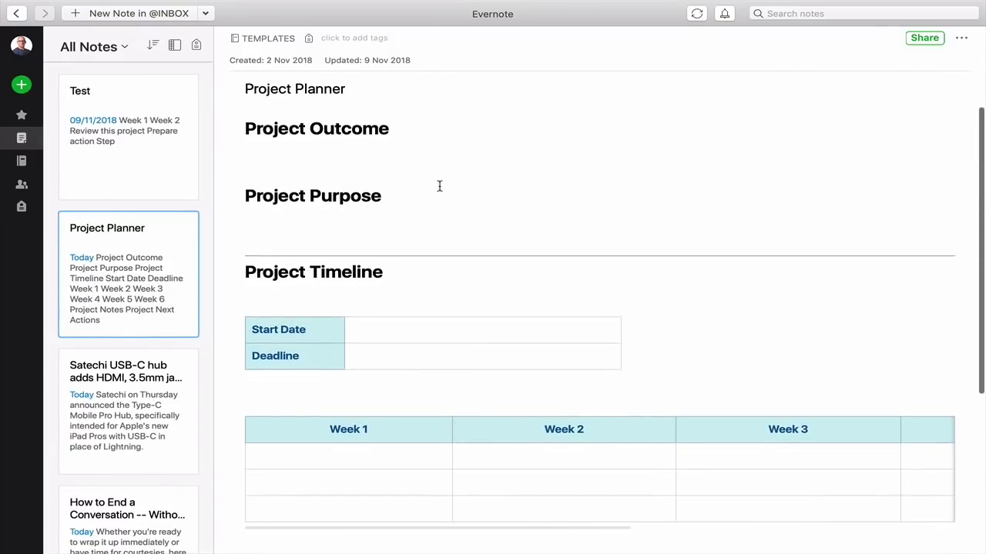